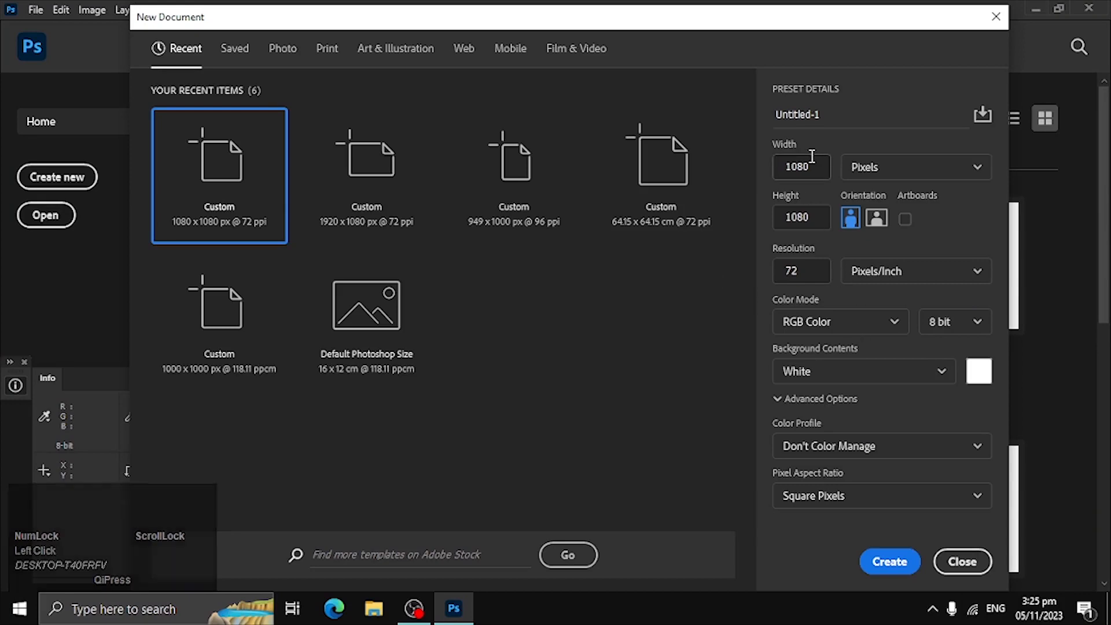
Step: Create a new landscape document 9 inches wide and 3 inches high at 72 pixels/inch
drag(821, 167, 794, 177)
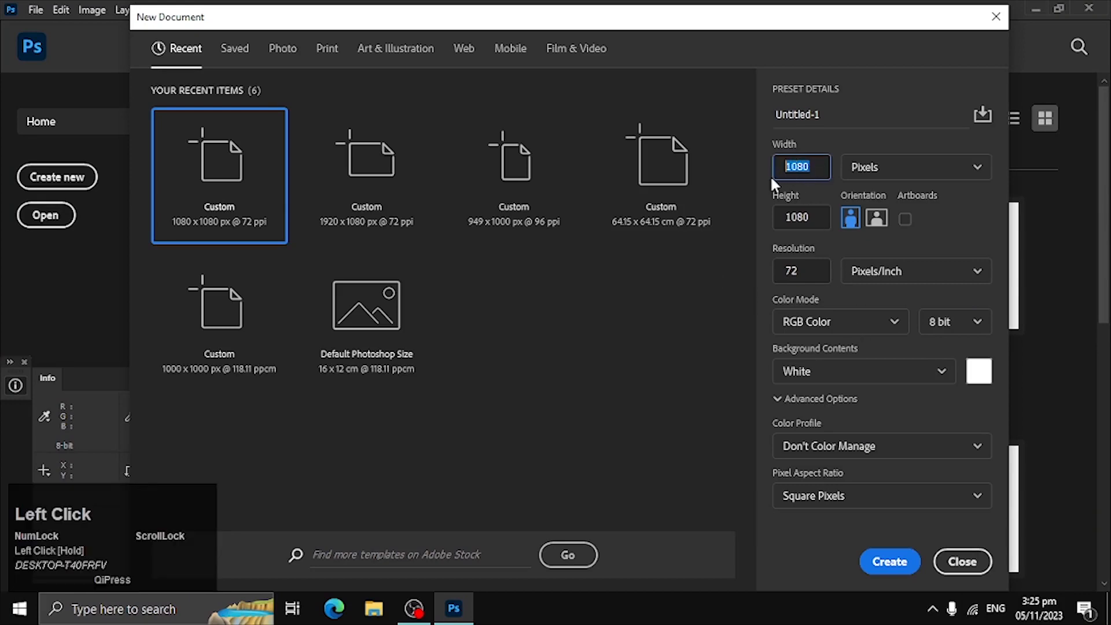
text(9)
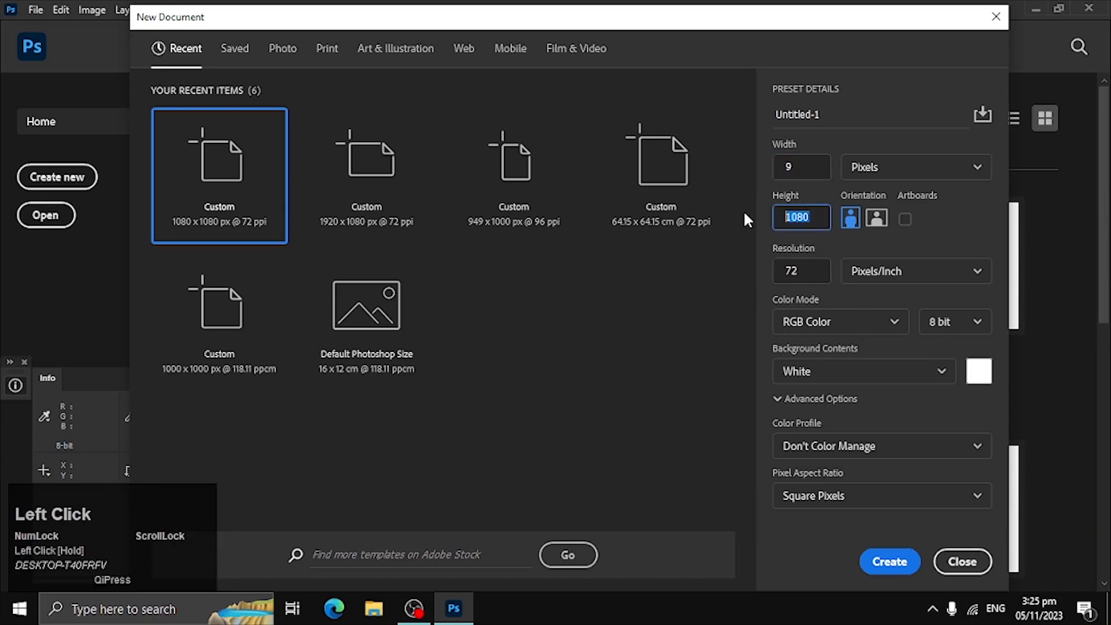
text(3)
click(916, 166)
click(868, 226)
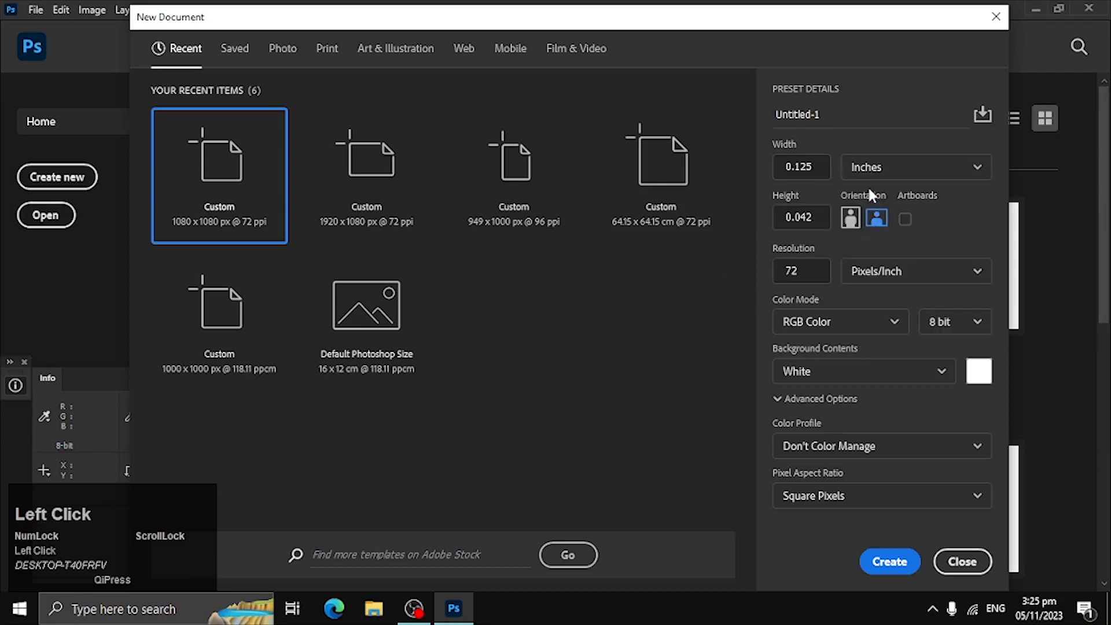
text(9)
key(Tab)
text(3)
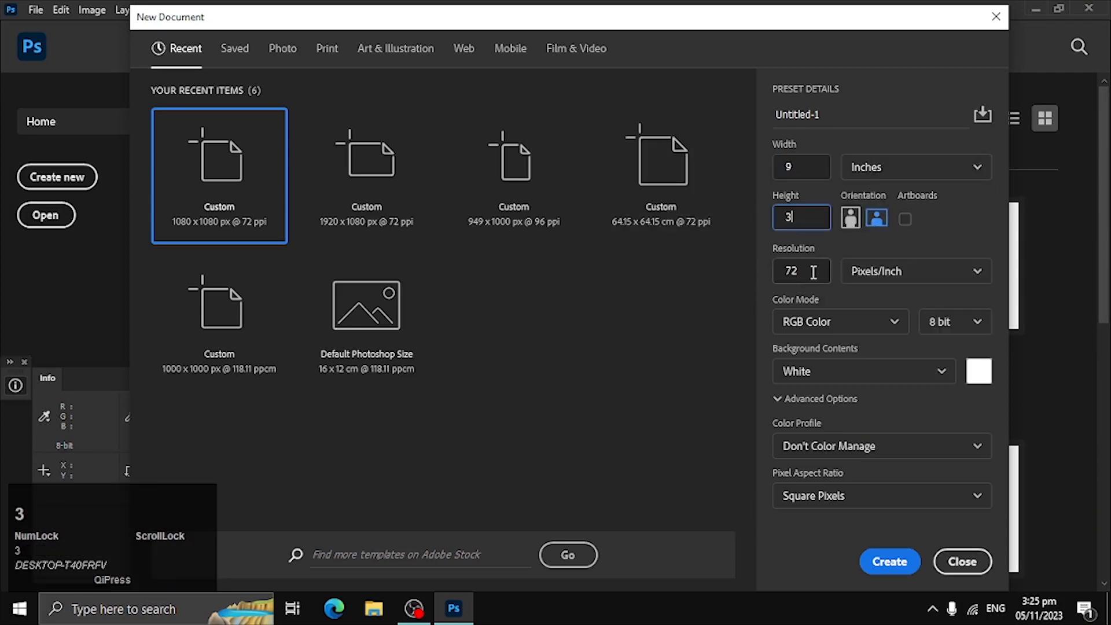
click(892, 566)
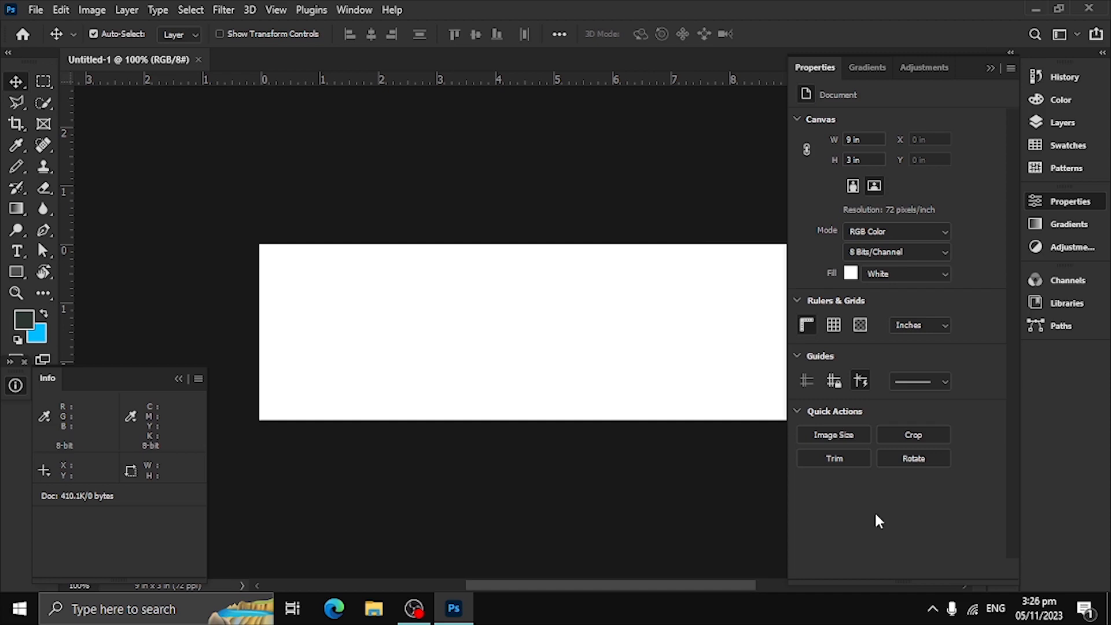
Step: Collapse the Properties panel to free the workspace around the blank canvas
key(Tab)
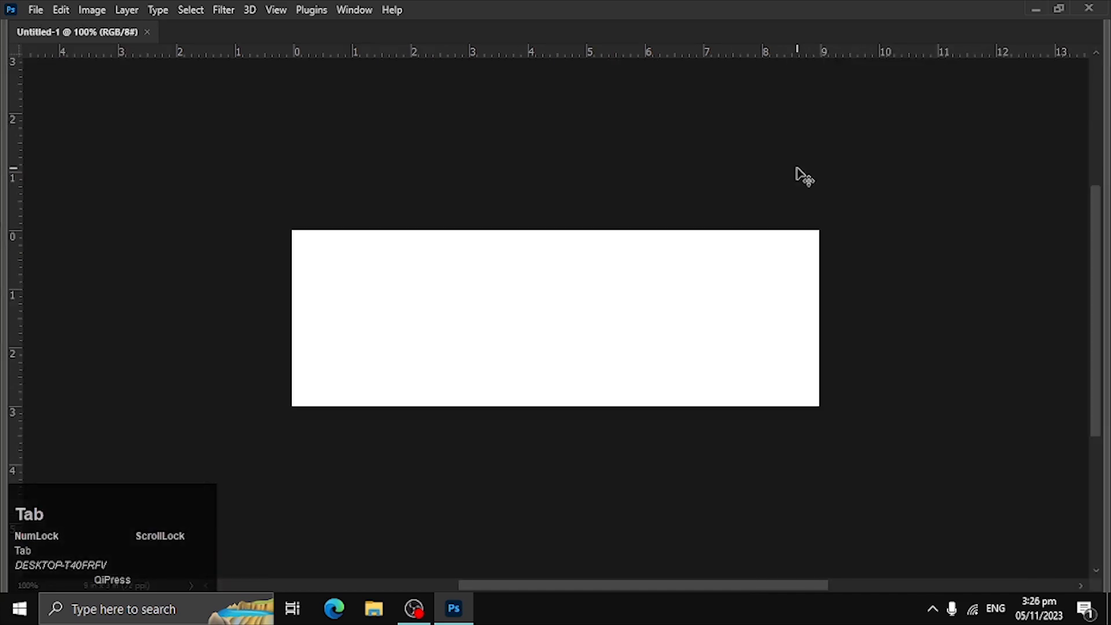
key(Tab)
click(991, 68)
key(space)
drag(431, 345, 426, 313)
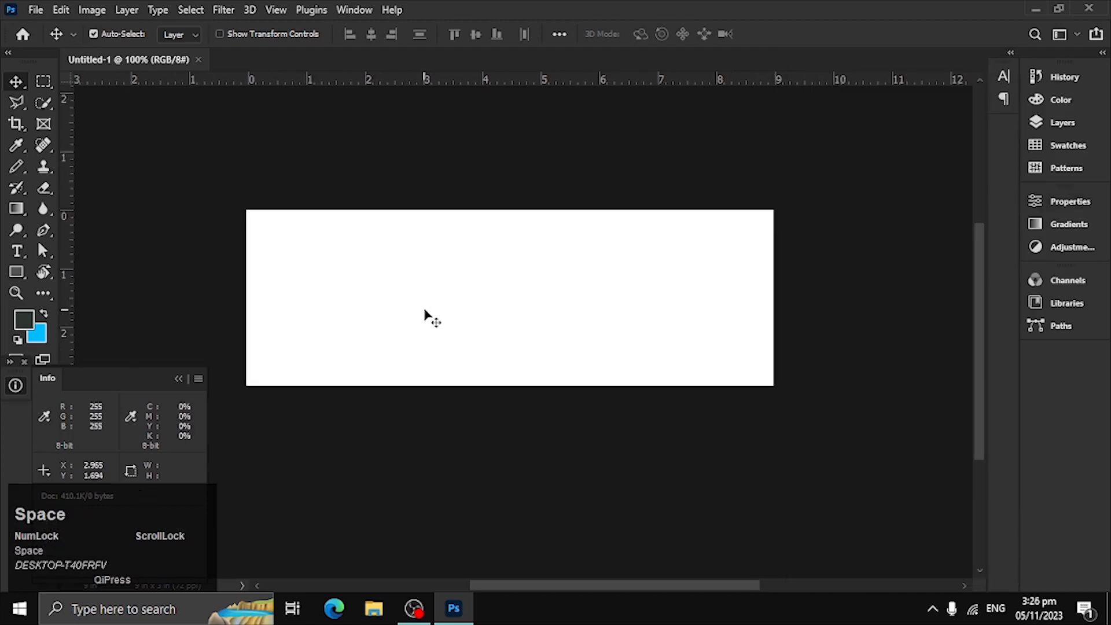
Step: Place the Chocolate-Milk image from the desktop's vid folder into the banner document
key(super+d)
double_click(1067, 112)
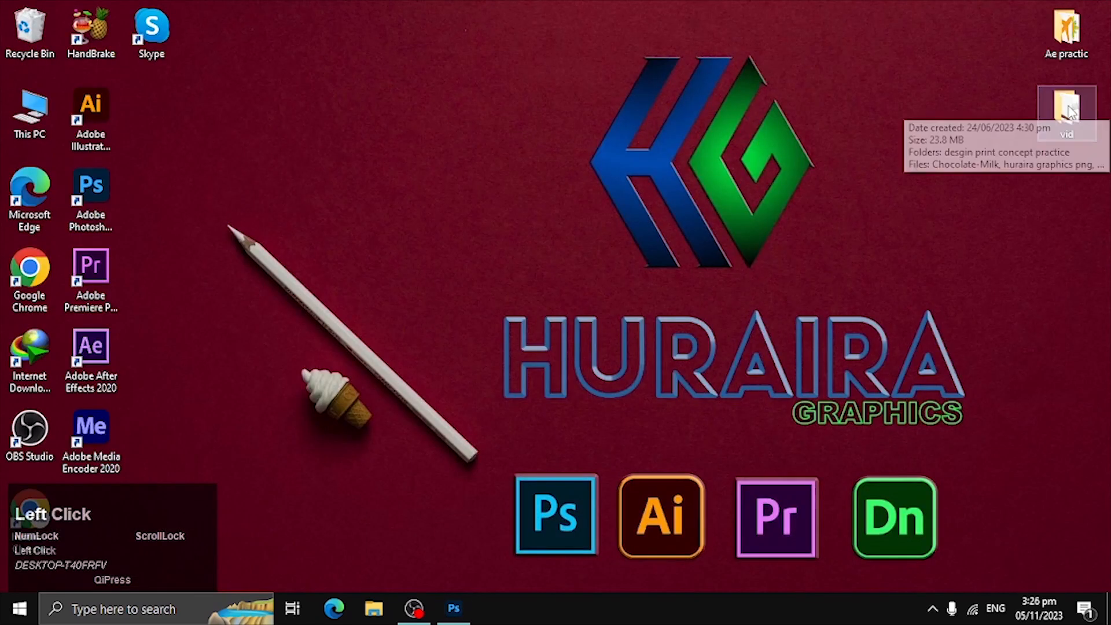
drag(272, 200, 371, 494)
drag(413, 569, 427, 338)
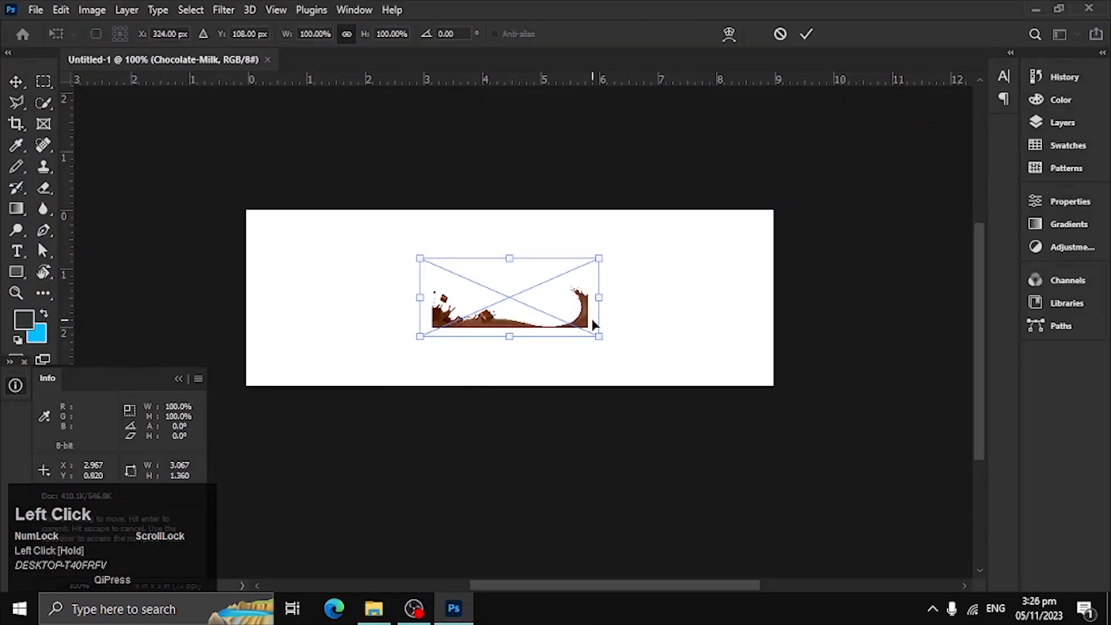
Step: Scale the placed Chocolate-Milk image to about 348% and position it so the chocolate wave spans the banner's lower edge
drag(601, 298, 822, 297)
drag(716, 371, 724, 349)
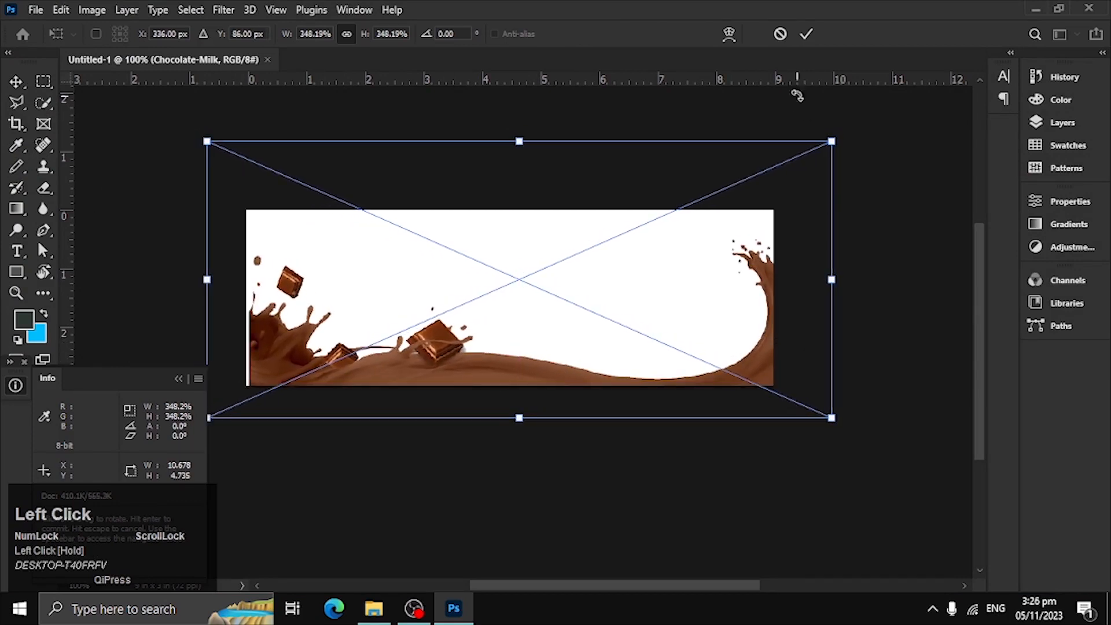
key(Return)
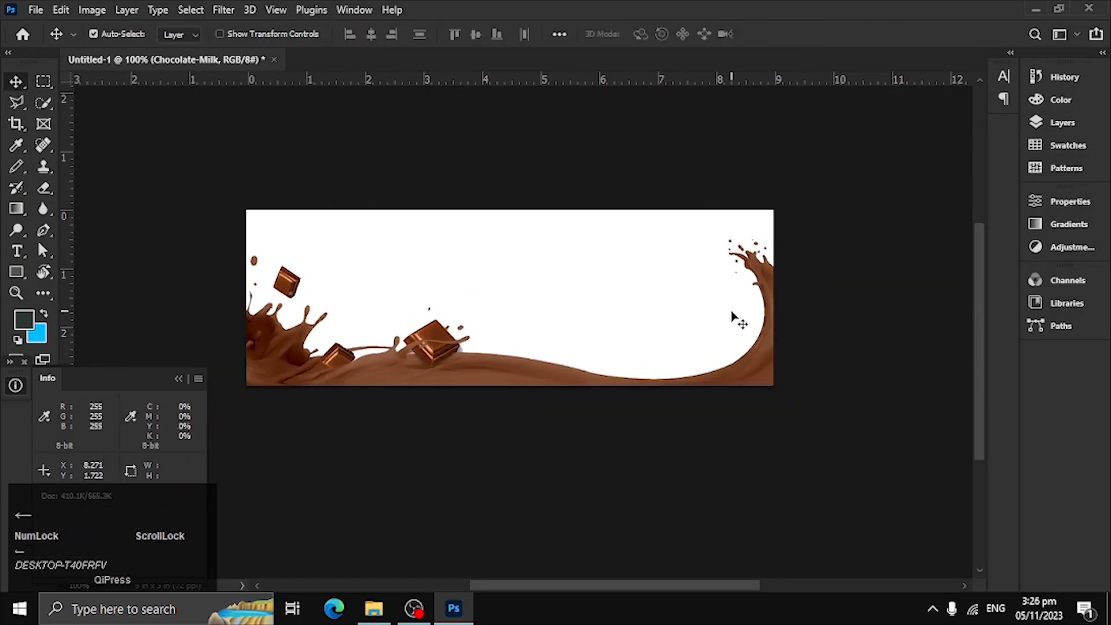
click(682, 157)
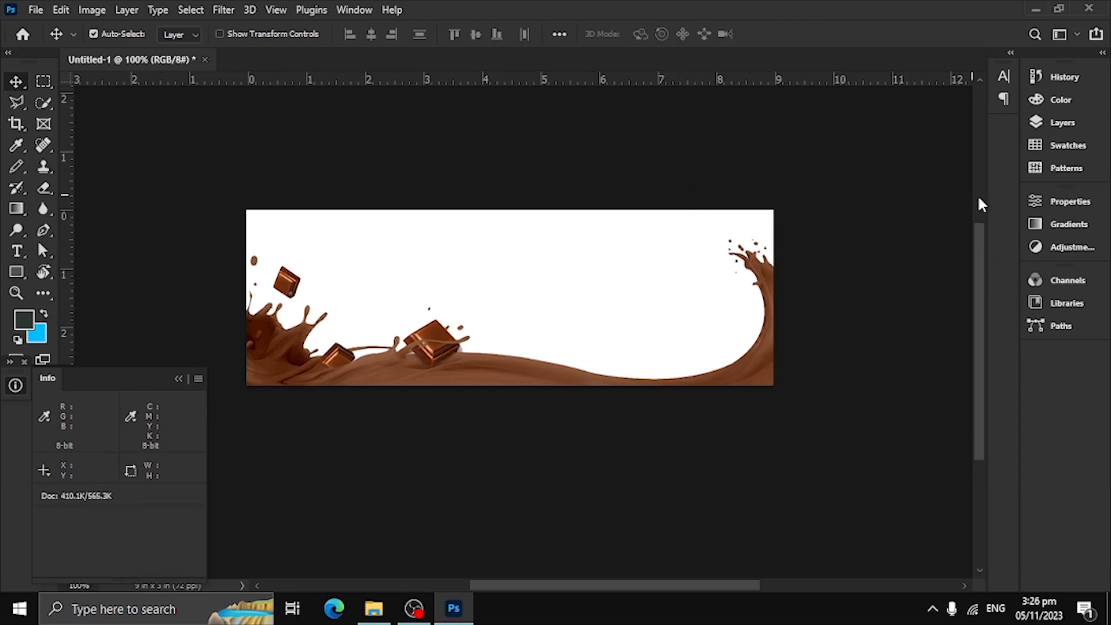
Step: Place the wafers-with-chocolate-splash-png image at the banner's right end and scale it to about 8.85%
click(374, 609)
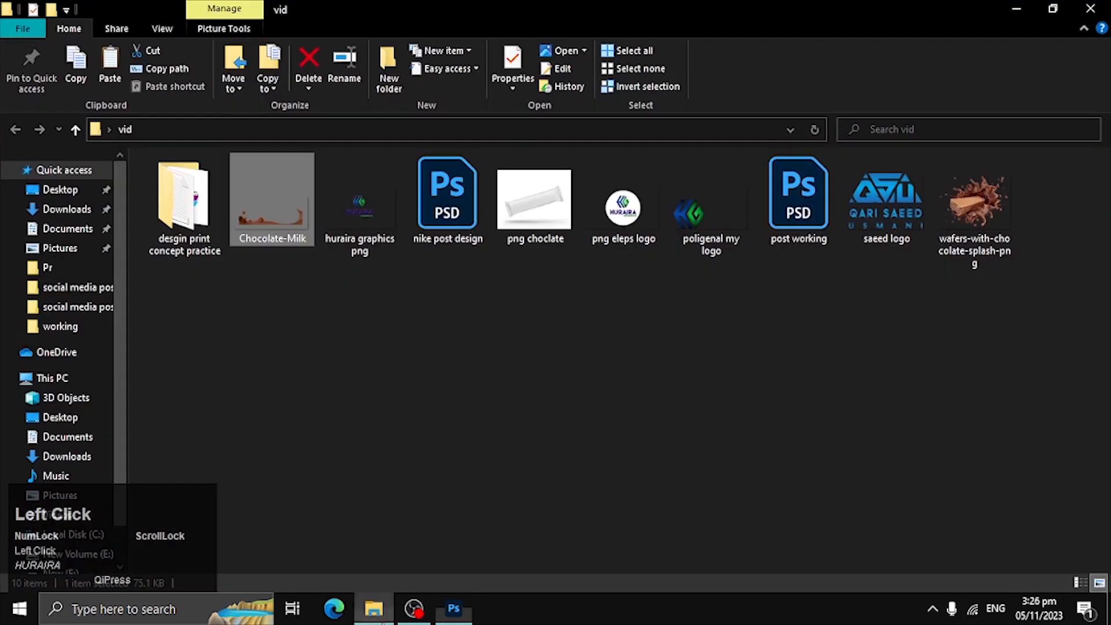
drag(996, 268, 697, 302)
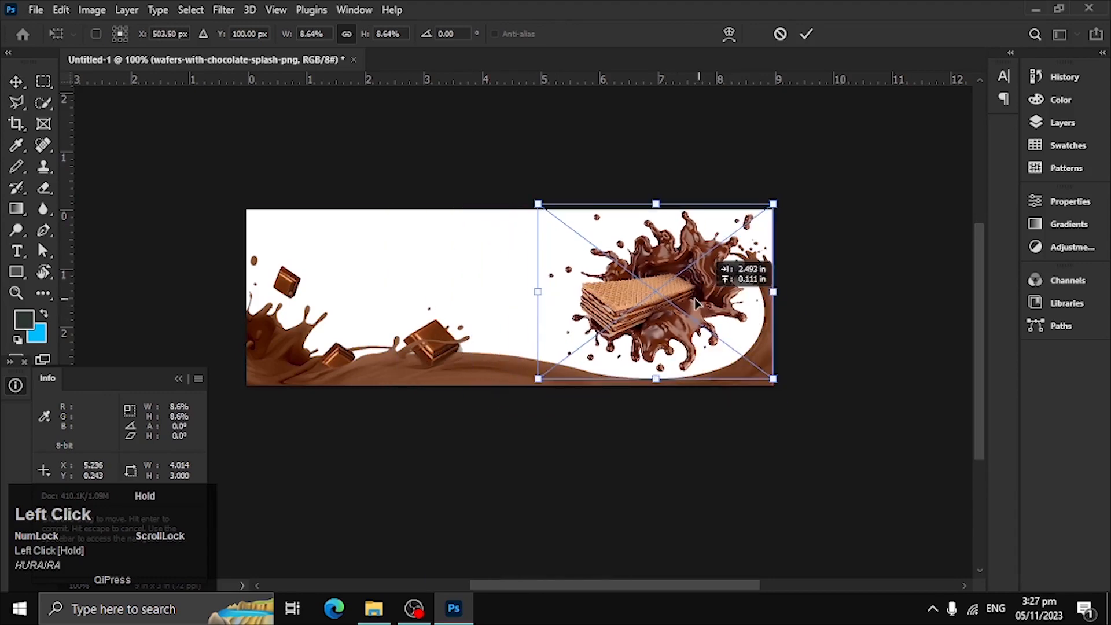
mouse_move(545, 384)
mouse_down()
mouse_move(502, 414)
mouse_move(549, 380)
mouse_move(532, 383)
mouse_up()
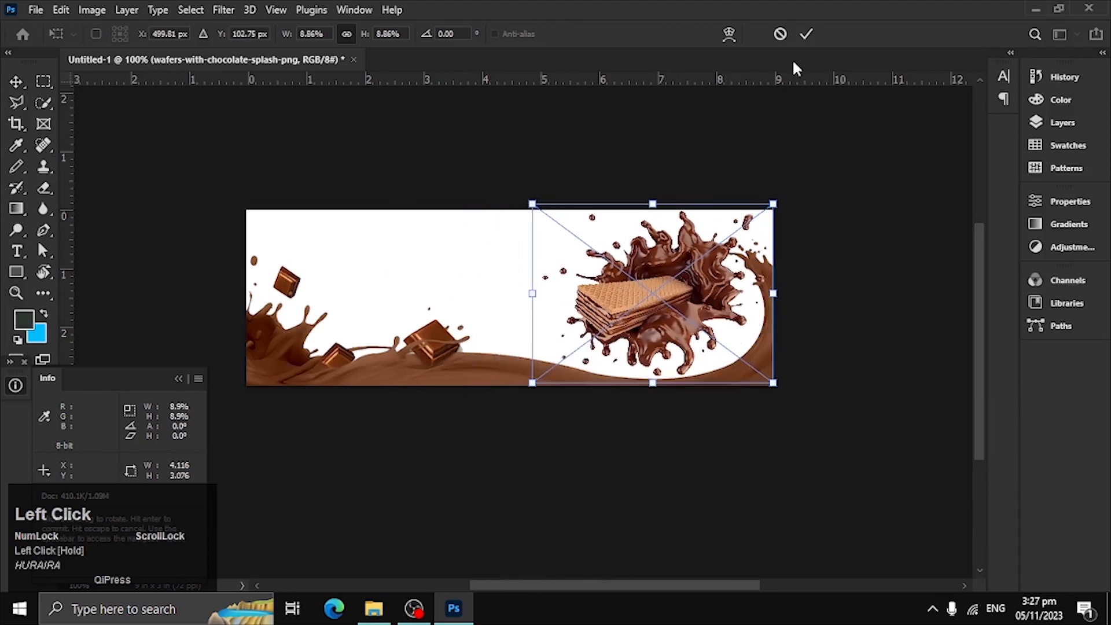
drag(793, 403, 751, 376)
mouse_move(686, 359)
mouse_down()
mouse_move(702, 363)
mouse_move(689, 360)
mouse_up()
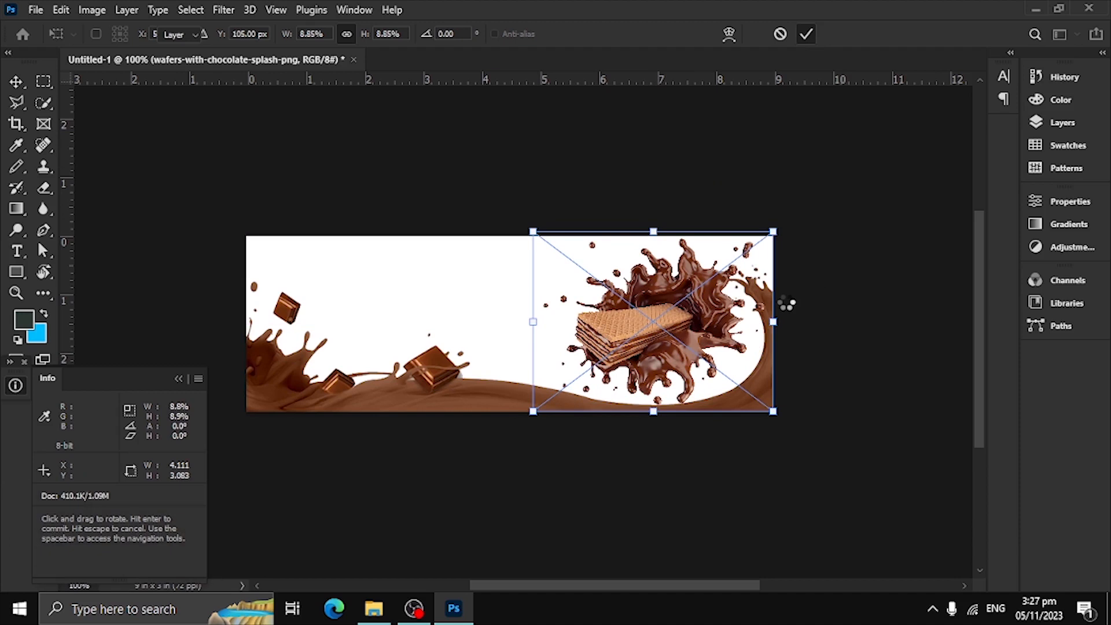
click(787, 307)
Step: Duplicate the wafer splash and arrange the two copies overlapping, with the copy lower and further right
drag(698, 325, 716, 347)
drag(609, 314, 569, 312)
drag(673, 359, 720, 349)
drag(616, 324, 683, 364)
click(614, 345)
drag(613, 345, 609, 350)
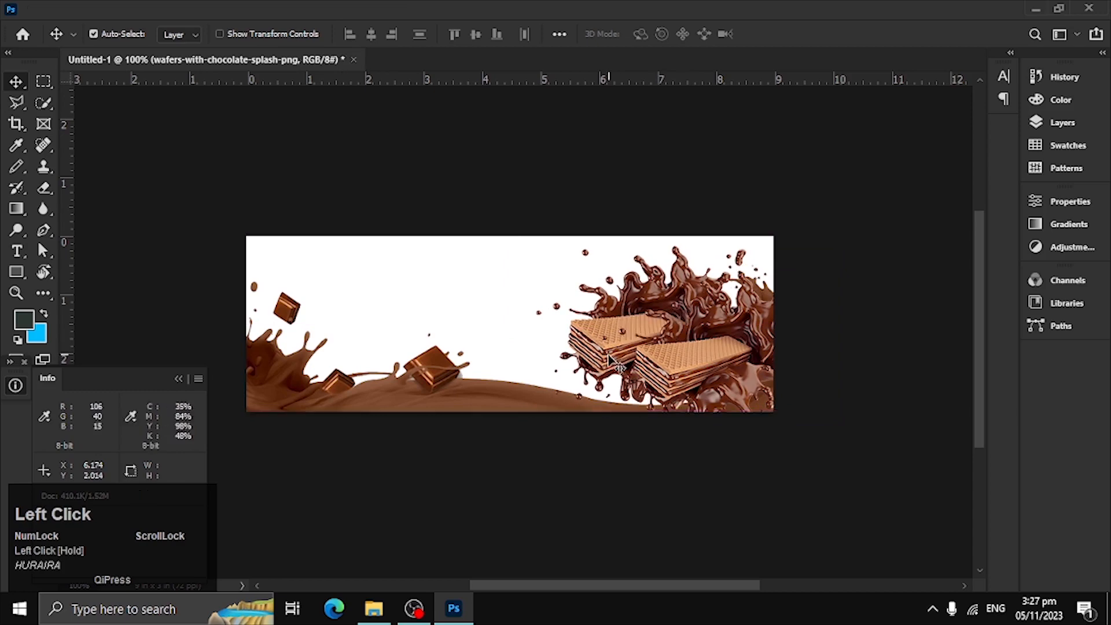
Step: Enlarge the original wafer splash and reposition it behind the front copy
key(ctrl+g)
drag(766, 239, 776, 228)
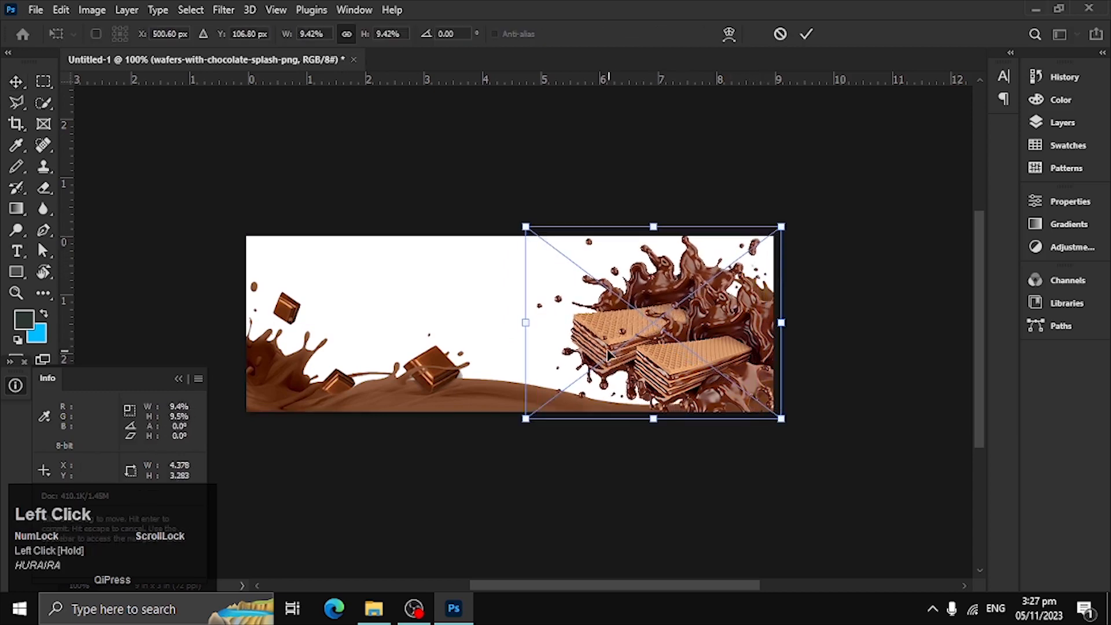
drag(613, 352, 605, 360)
drag(515, 429, 499, 441)
drag(618, 366, 637, 363)
click(806, 34)
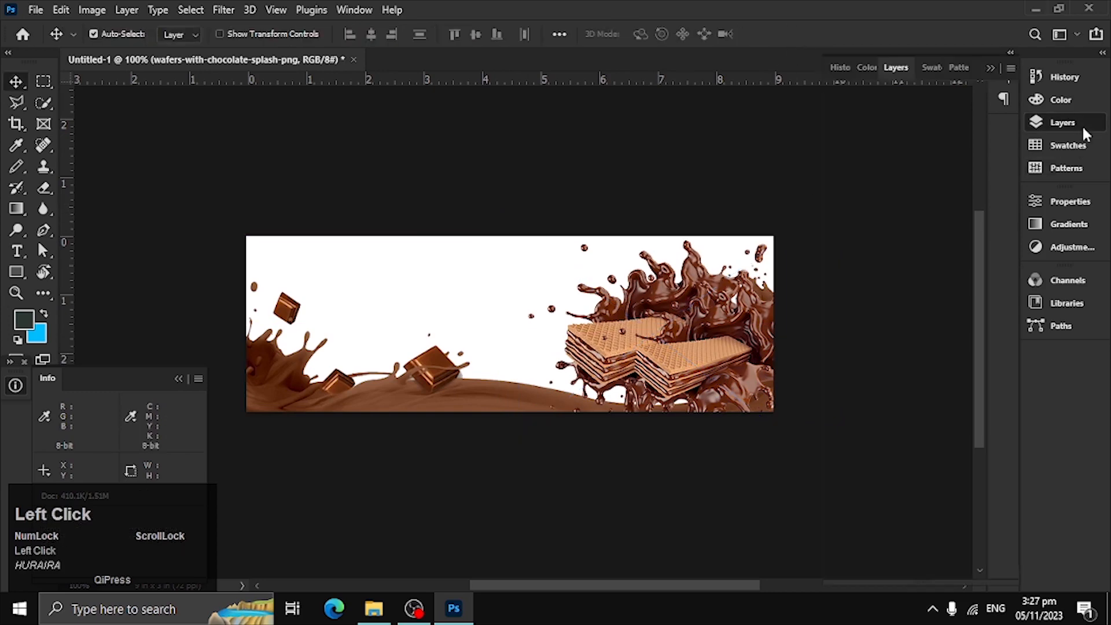
Step: Add a Gradient fill layer with a brown-to-white gradient and open its gradient presets
click(1083, 127)
click(927, 569)
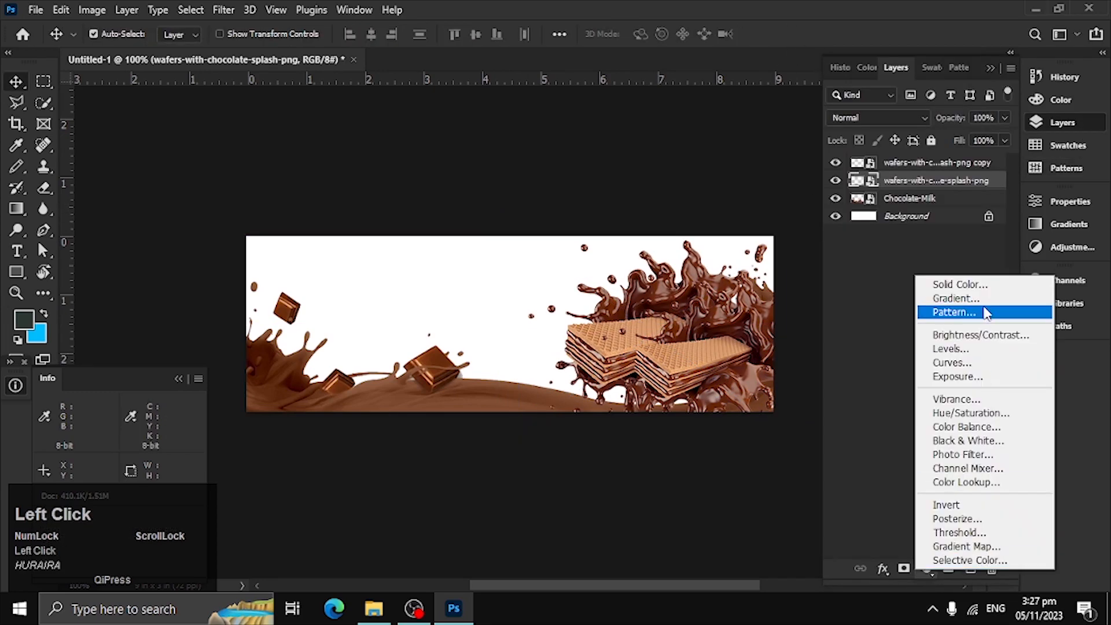
click(985, 312)
click(677, 193)
click(927, 569)
click(955, 296)
click(900, 59)
scroll(766, 153, down, 1)
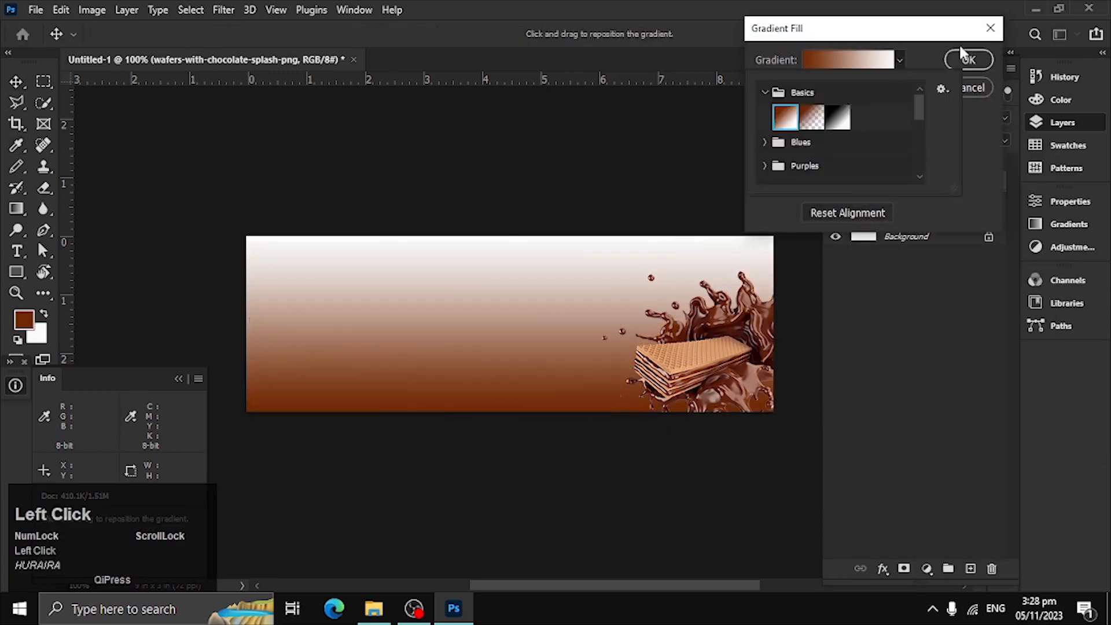
Step: Try another style, scale and position for the brown-to-white gradient fill
click(856, 125)
click(834, 86)
click(822, 102)
drag(844, 162, 818, 165)
drag(579, 289, 486, 301)
drag(841, 29, 901, 35)
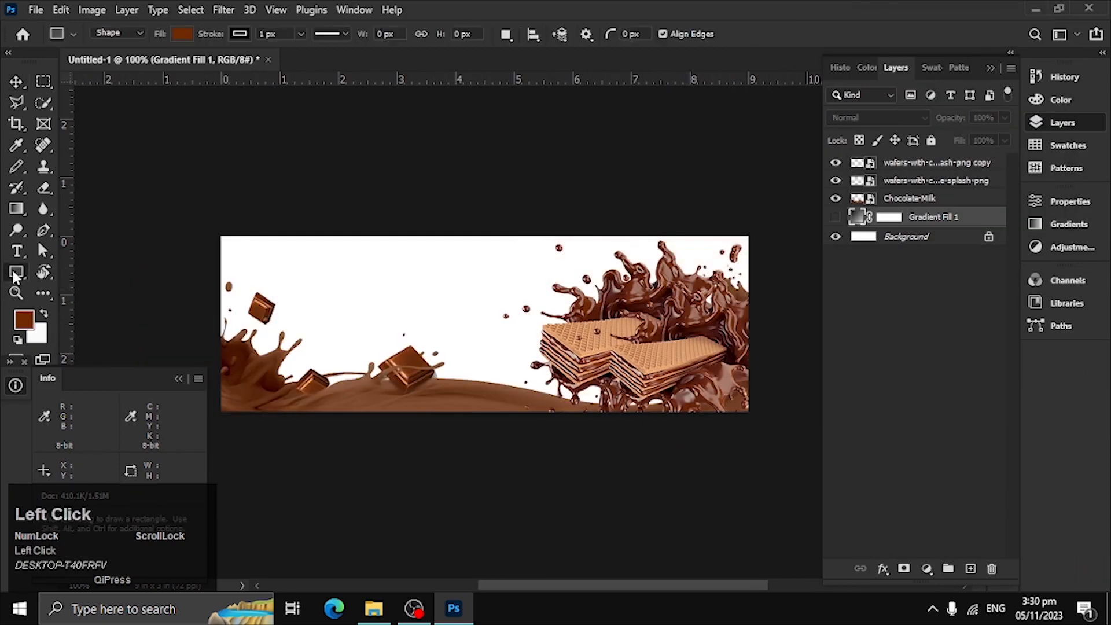
Step: Edit the large circle's gradient fill to a brown-to-transparent blend at -180° and 78% scale, and move its white colour stop near the end
drag(862, 215, 863, 209)
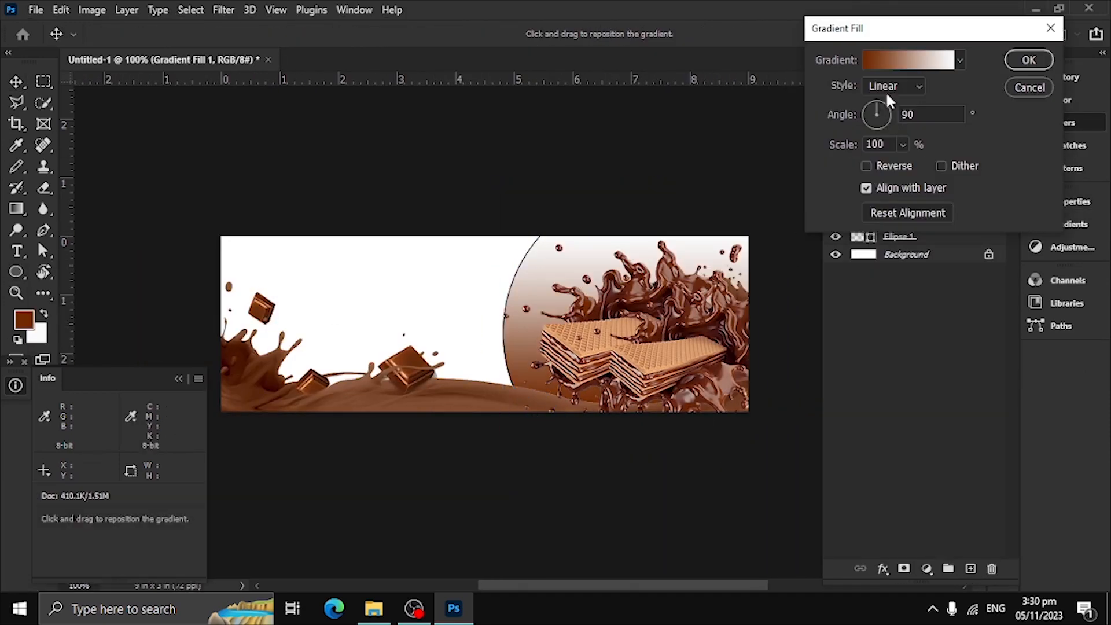
mouse_move(903, 165)
mouse_down()
mouse_move(924, 167)
mouse_move(904, 168)
mouse_up()
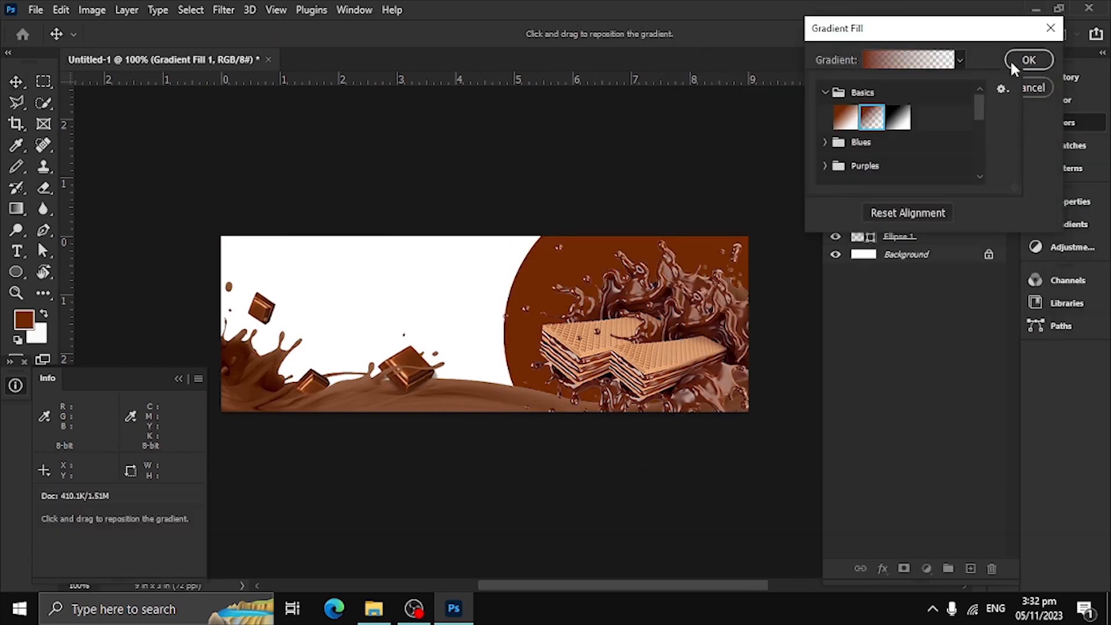
click(920, 77)
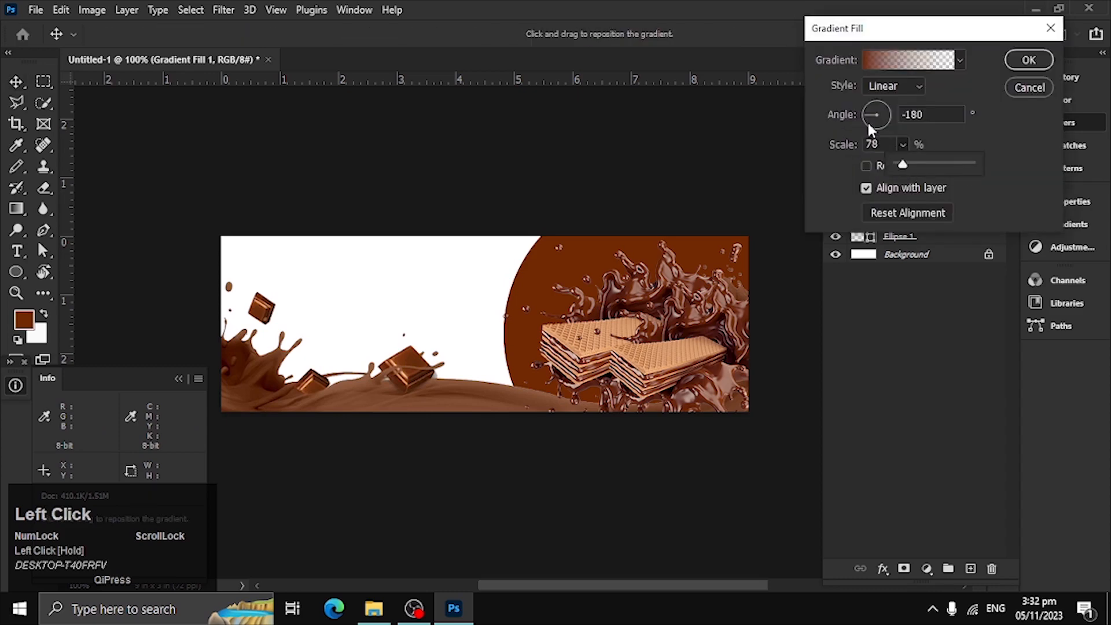
double_click(943, 115)
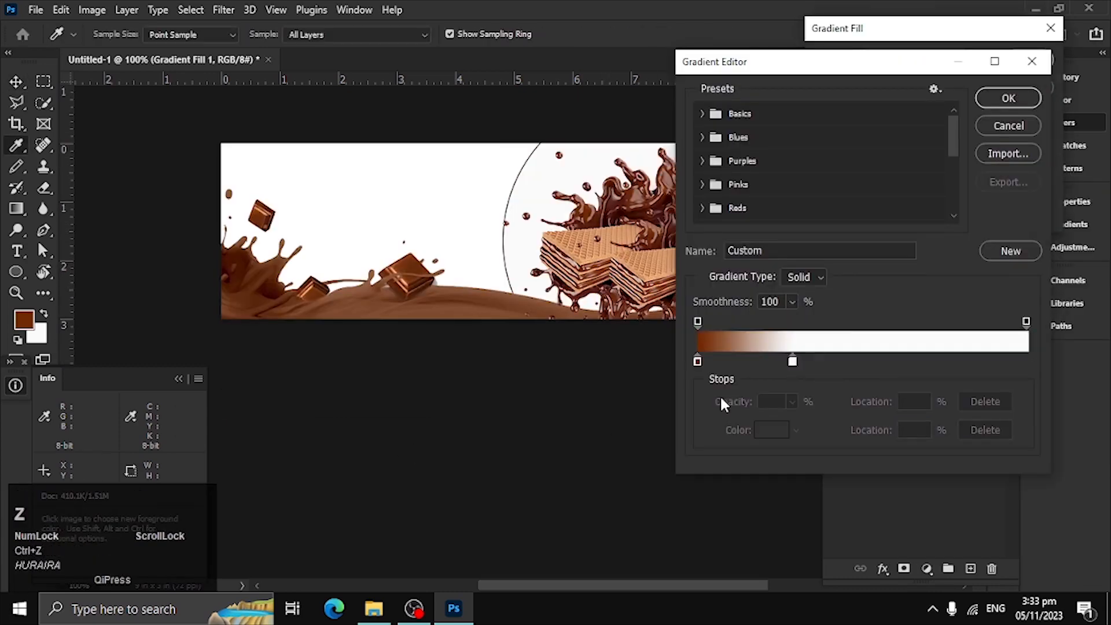
drag(1027, 363, 1014, 365)
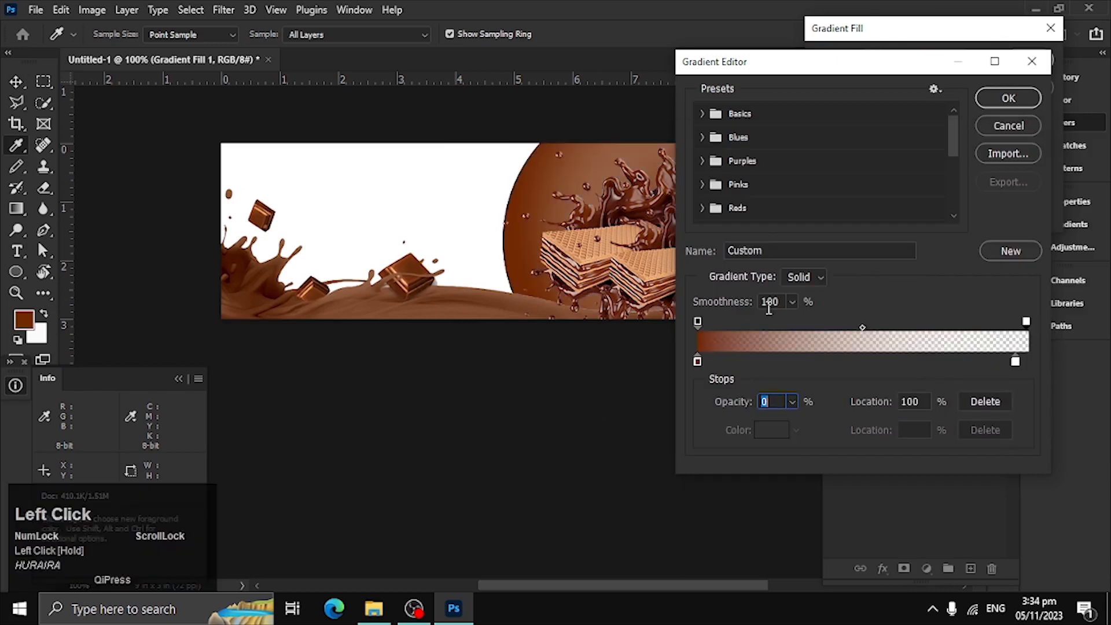
click(1023, 59)
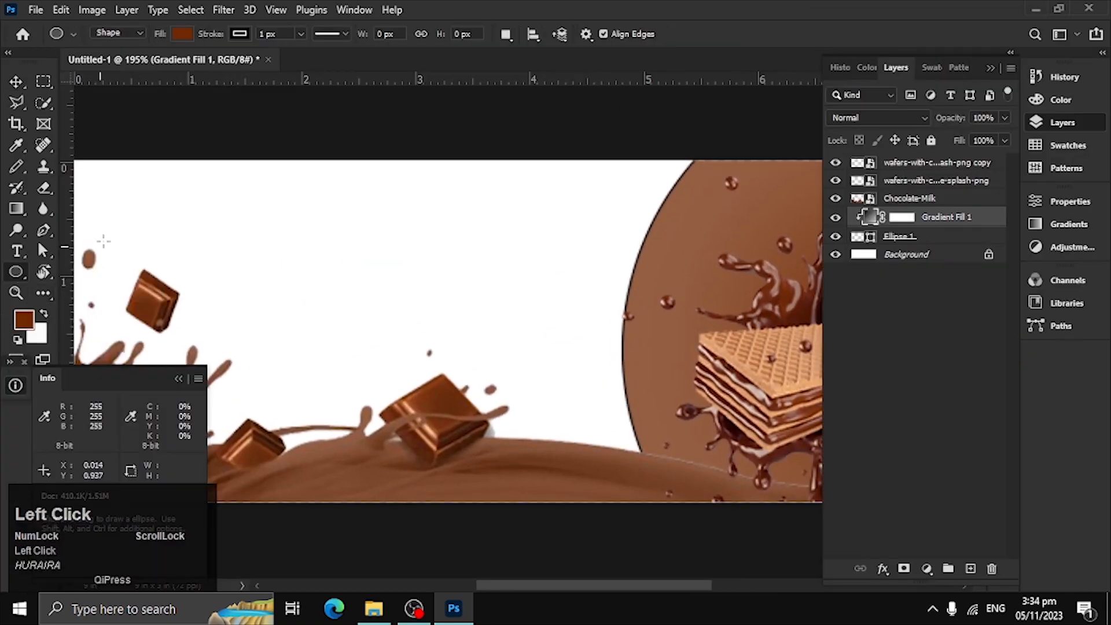
Step: Draw a brown circle near the banner's top-left corner, enlarge it slightly and move it partly beyond the top edge
mouse_move(233, 132)
mouse_down()
mouse_move(358, 242)
mouse_move(405, 252)
mouse_move(360, 248)
mouse_up()
key(v)
drag(286, 210, 270, 185)
key(ctrl+t)
drag(337, 163, 356, 154)
click(808, 37)
mouse_move(324, 206)
mouse_down()
mouse_move(318, 181)
mouse_move(322, 197)
mouse_up()
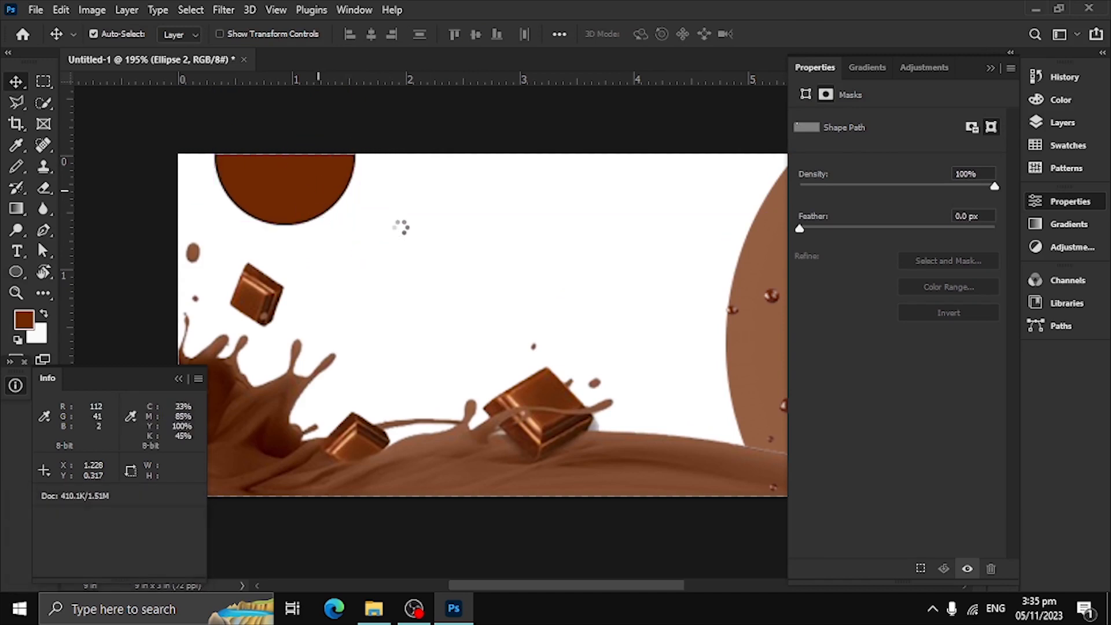
Step: Add a text layer reading "new" to the right of the small brown circle
click(400, 224)
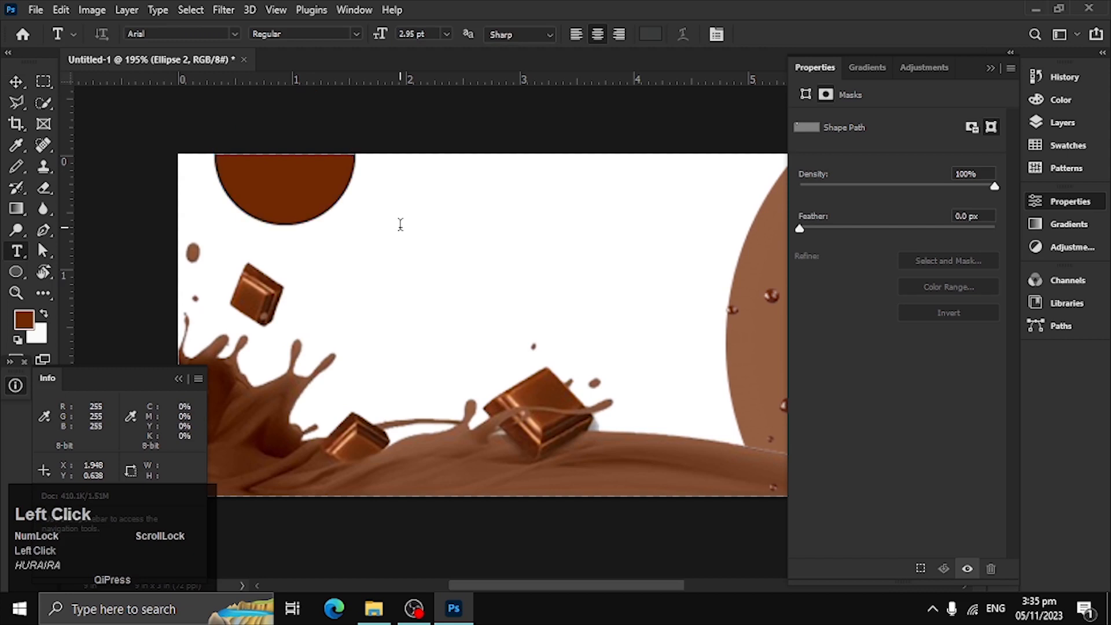
text(n)
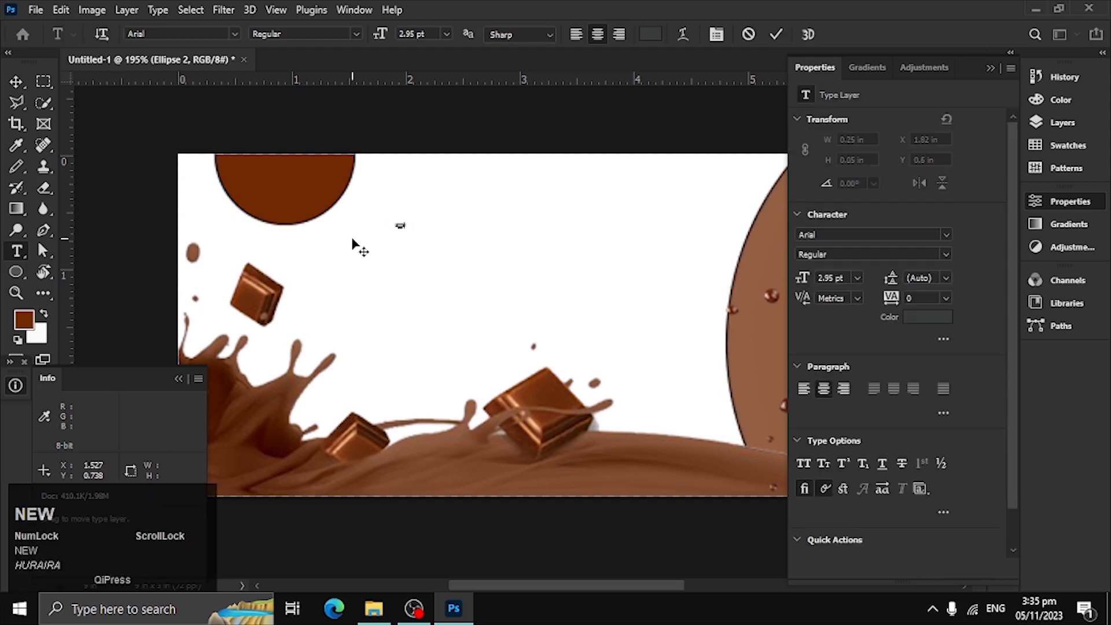
click(776, 34)
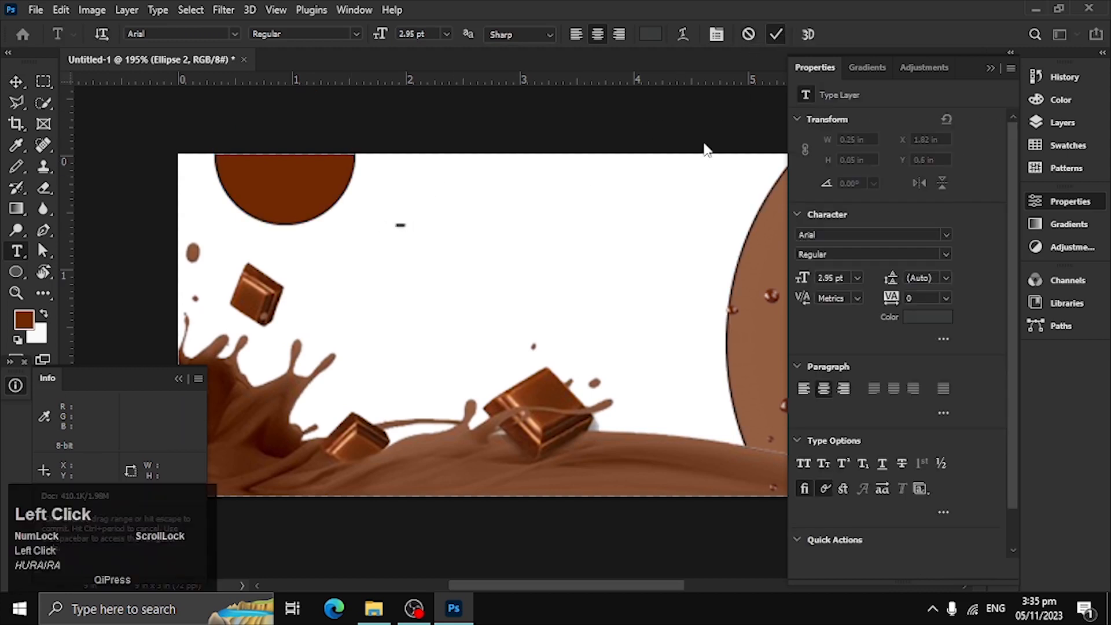
Step: Set the colour of the "new" text to white
click(1082, 201)
click(1080, 204)
click(1081, 203)
click(1061, 199)
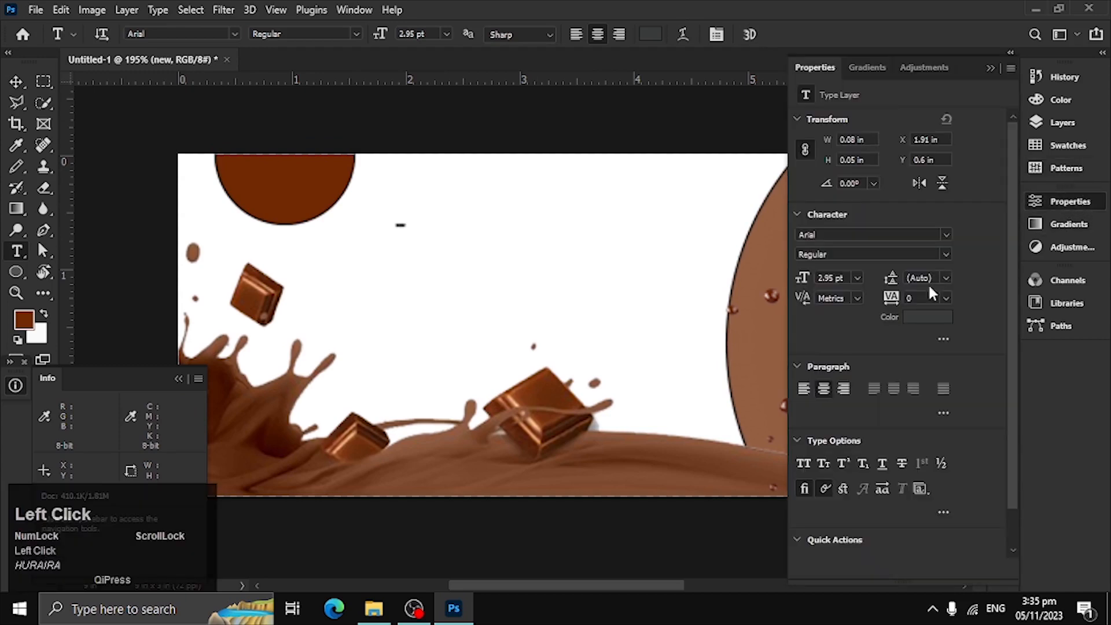
click(928, 317)
click(661, 173)
click(1028, 164)
Step: Enlarge the "new" text to about 954% and place it centred on the brown circle
key(ctrl+t)
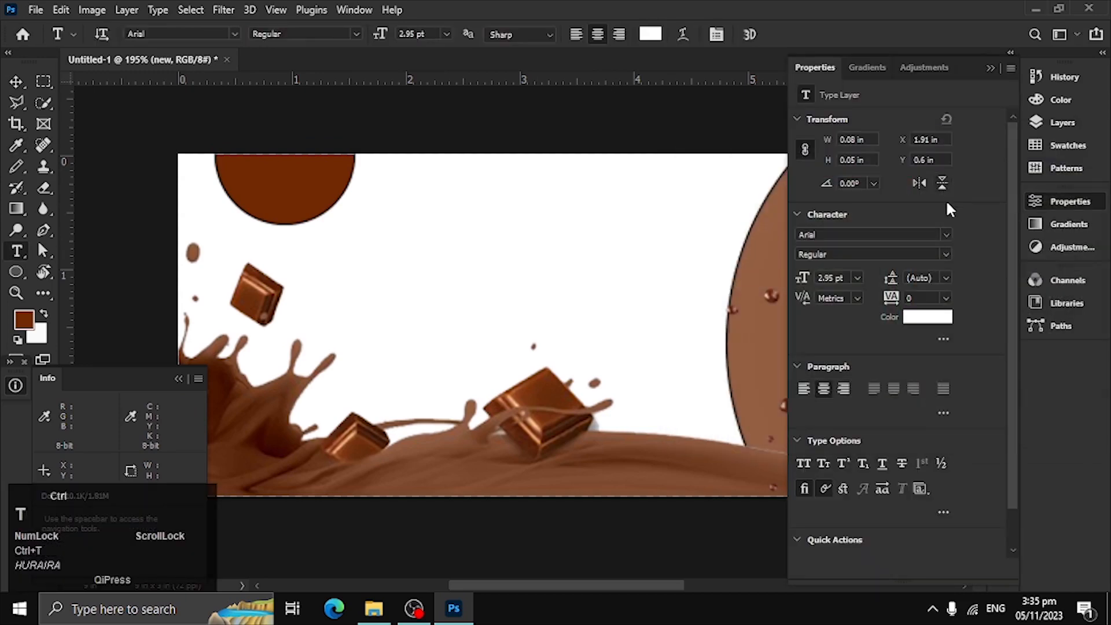
drag(412, 232, 496, 281)
drag(443, 249, 284, 209)
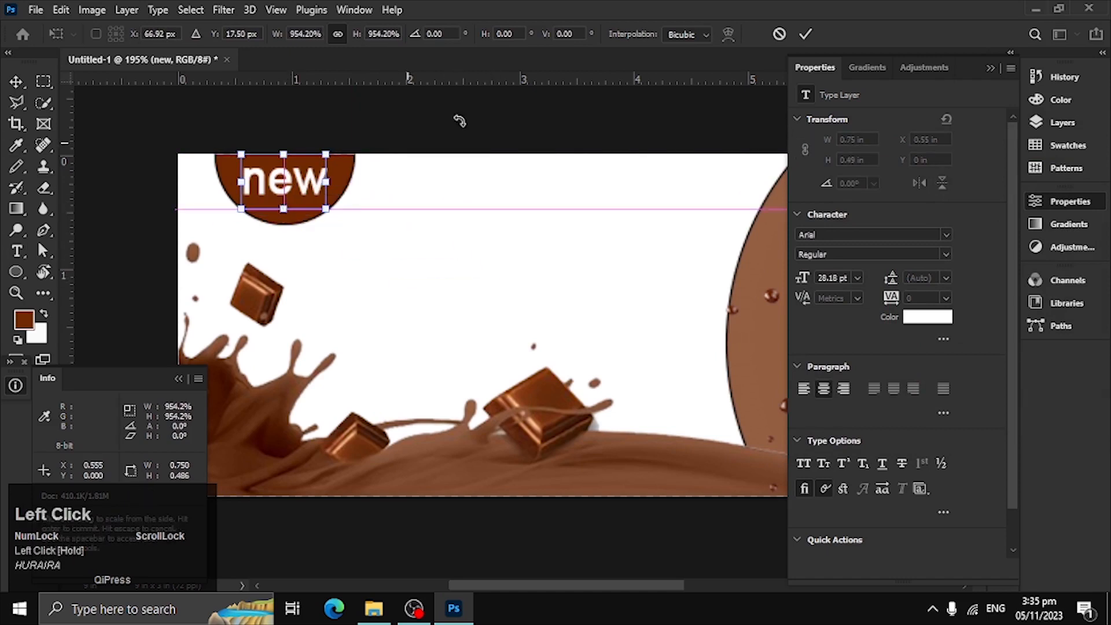
click(806, 35)
Step: Set the "new" badge text in all caps and scale it to about 79% so it fits inside the circle
key(ctrl+a)
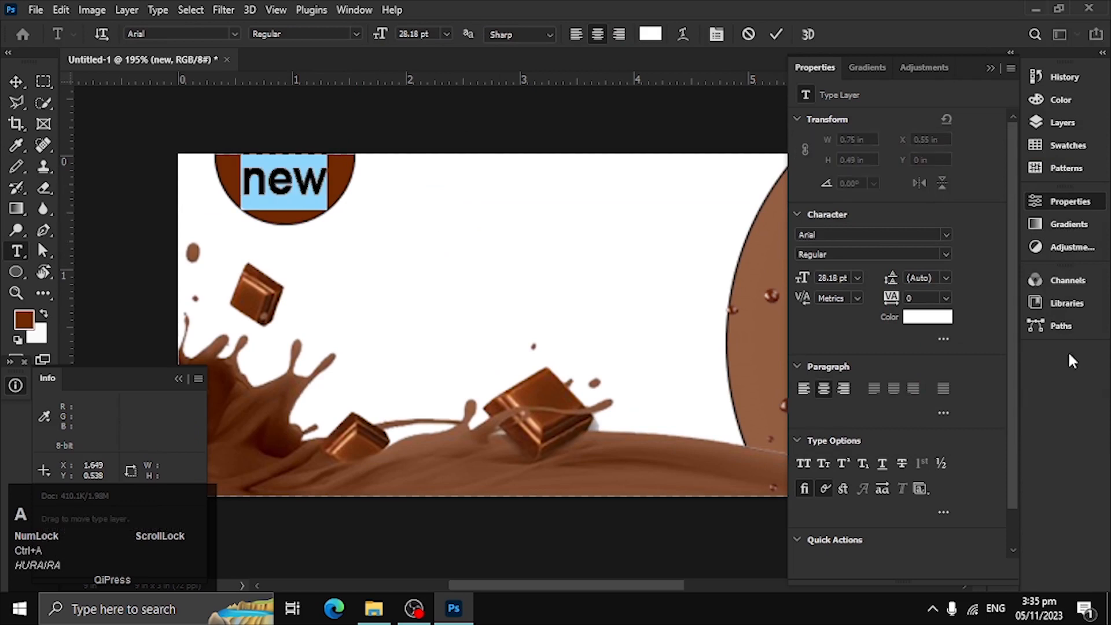
click(805, 464)
click(777, 35)
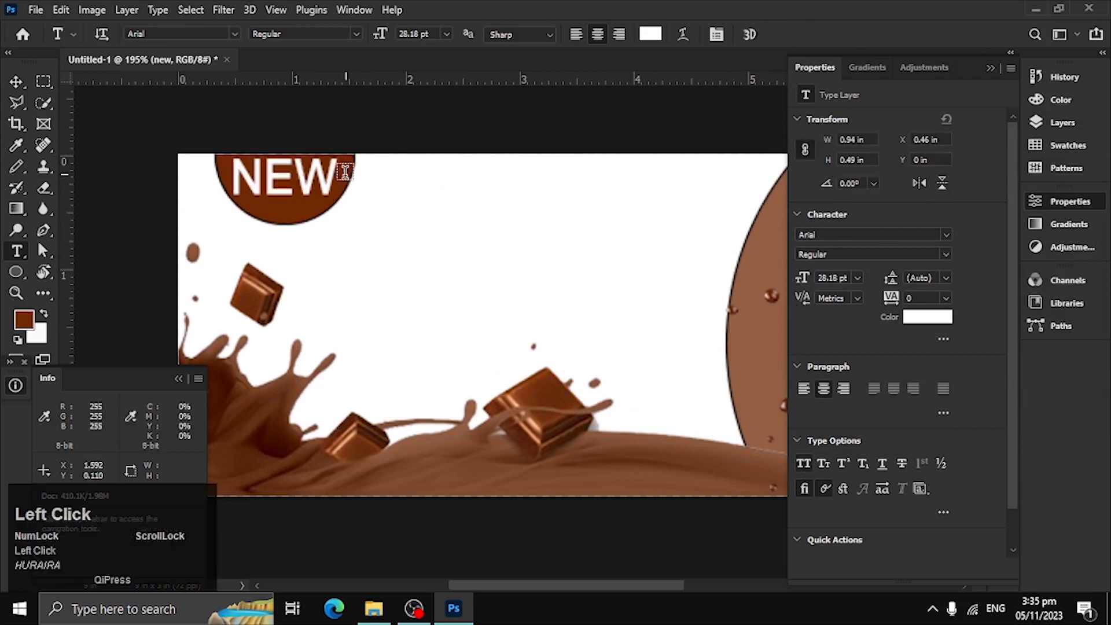
key(ctrl+t)
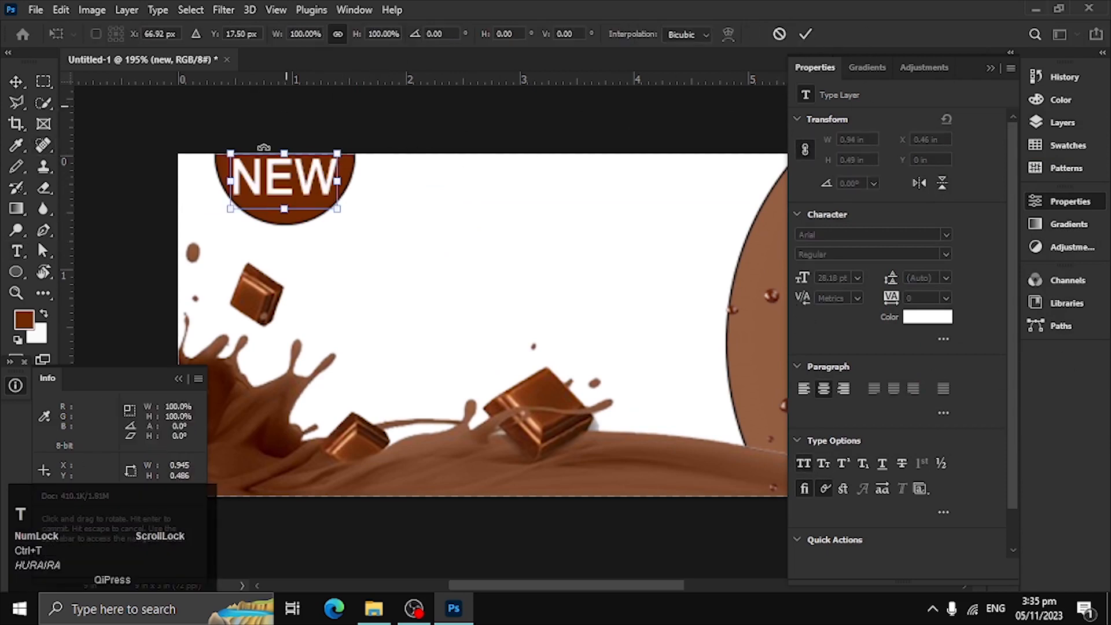
drag(283, 209, 295, 182)
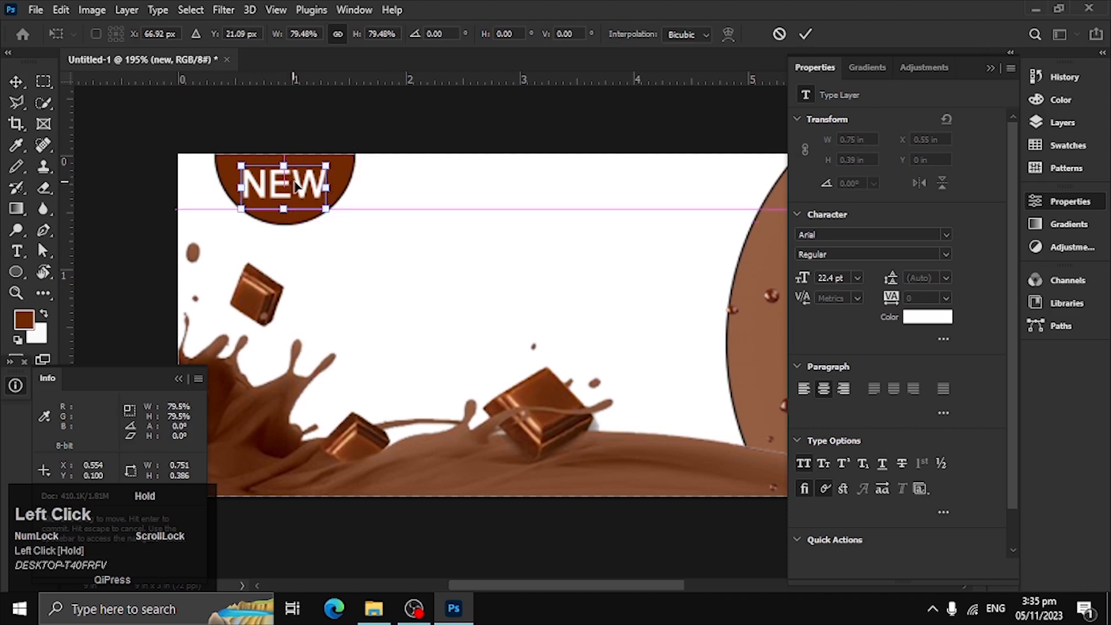
click(806, 36)
Step: Add a two-line text layer reading "milk choco" in the white area beside the NEW badge
click(425, 225)
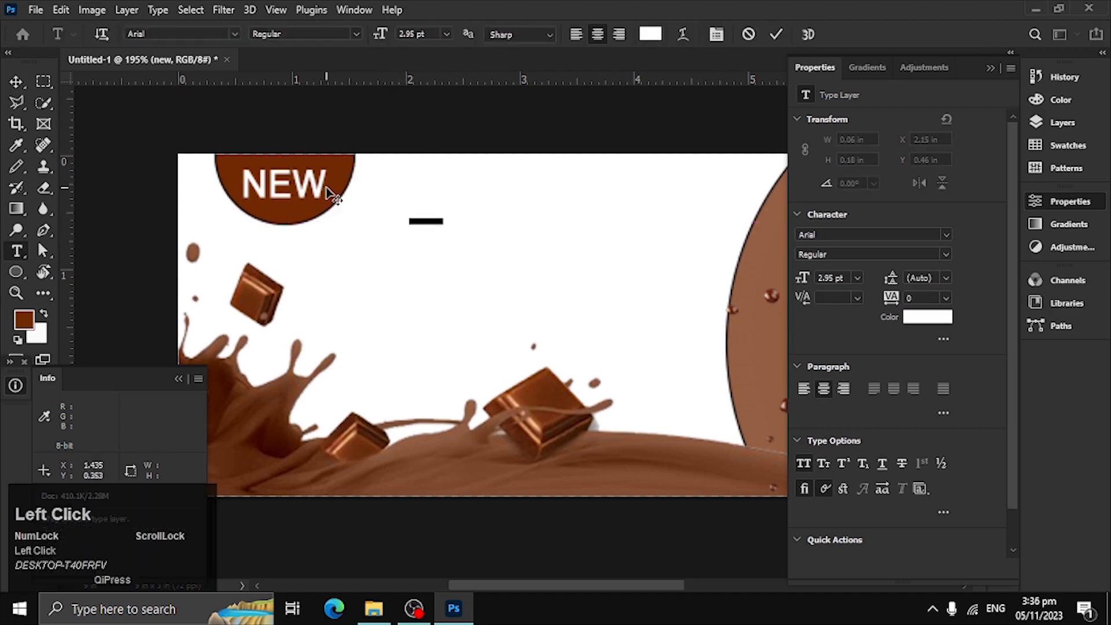
text(m)
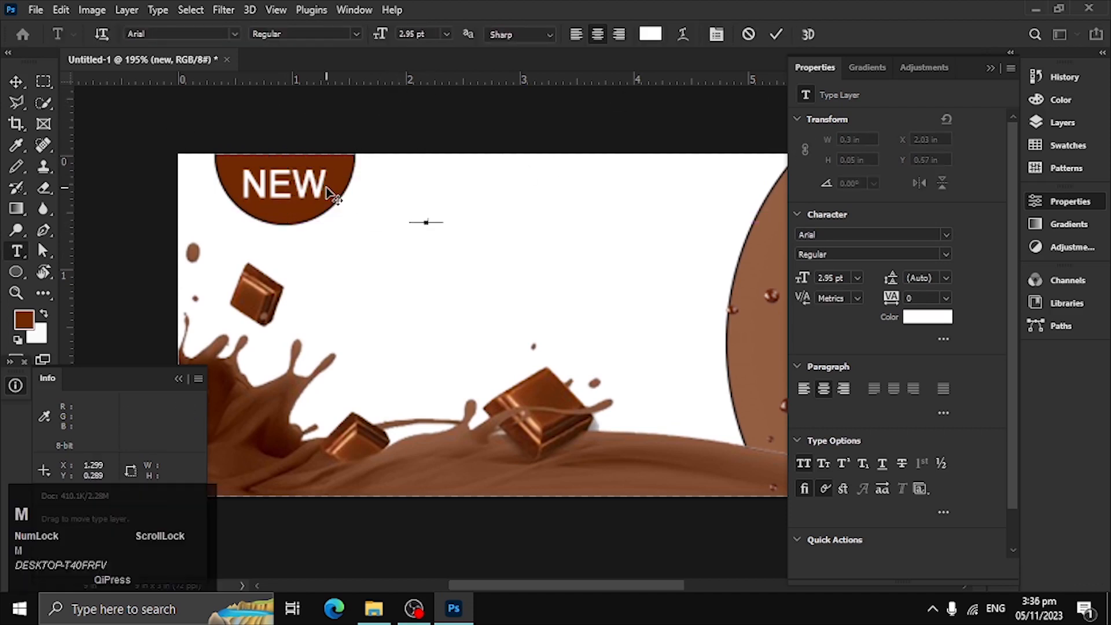
key(Return)
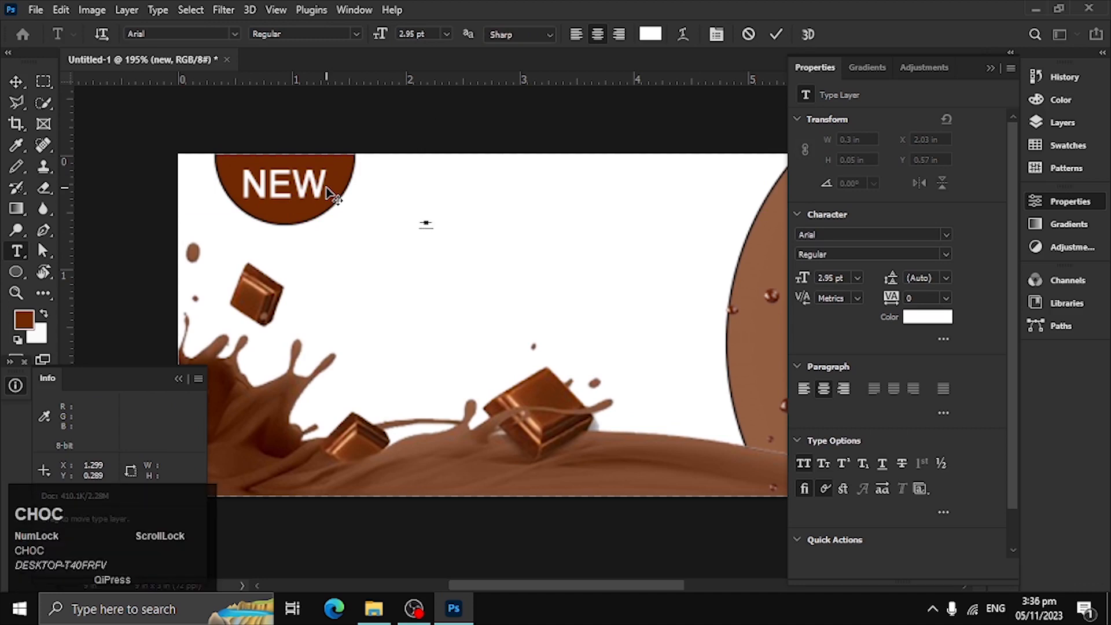
click(776, 34)
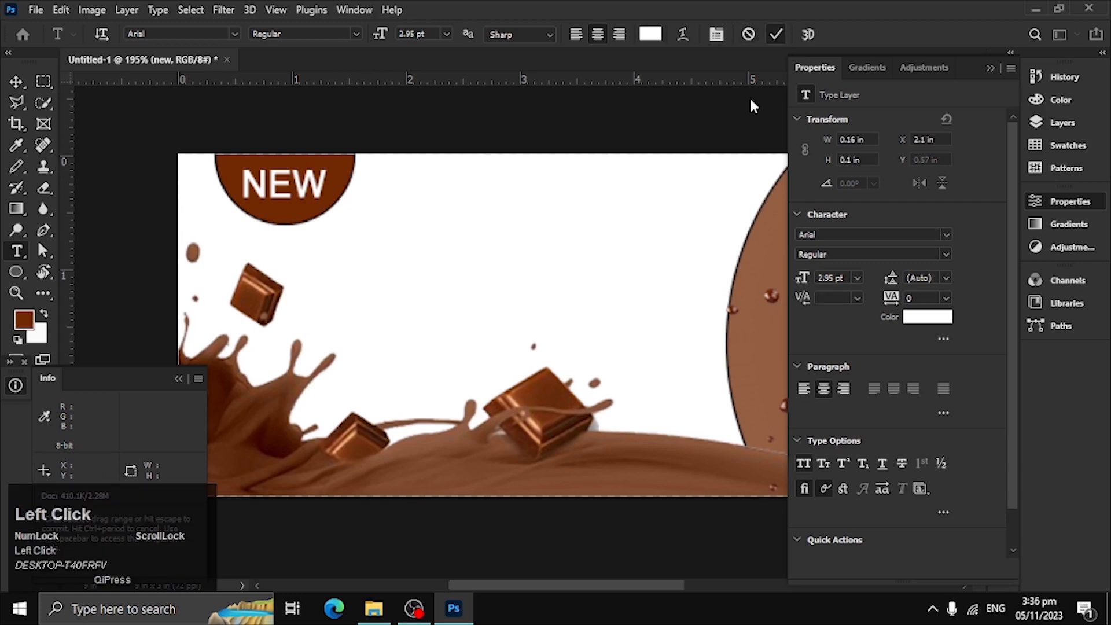
Step: Enlarge the "milk choco" text to about 32 pt and set its colour to black (000000)
key(ctrl+t)
drag(438, 233, 617, 344)
click(805, 34)
click(924, 320)
text(000000)
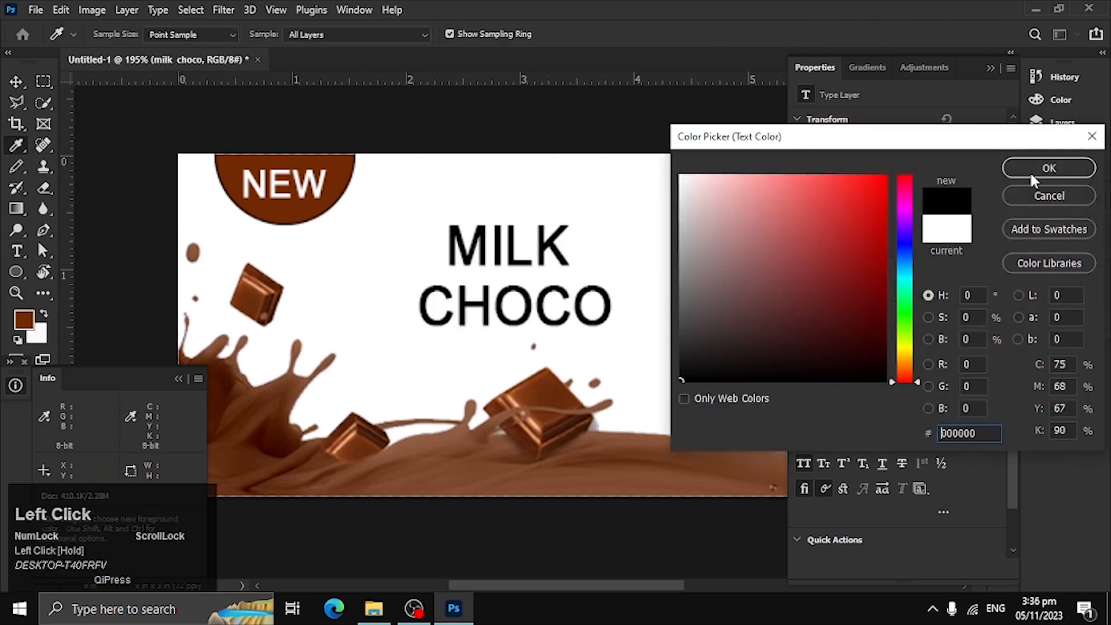
click(1045, 167)
Step: Left-align the "milk choco" text and reposition it closer to the NEW badge at about 110.8% scale
click(6, 85)
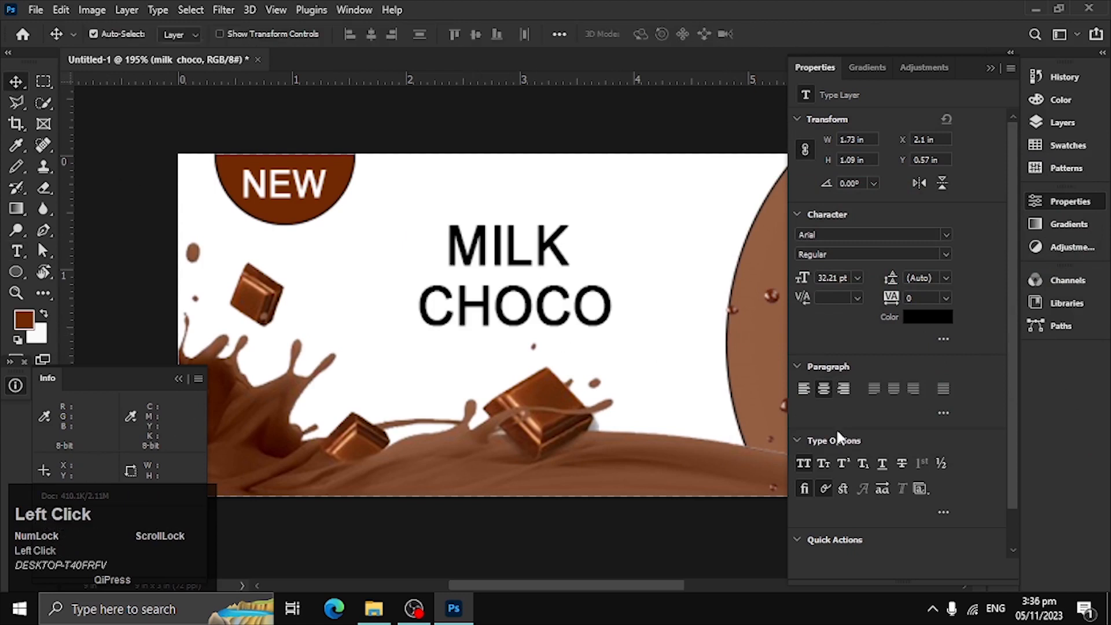
click(805, 389)
drag(609, 312, 461, 322)
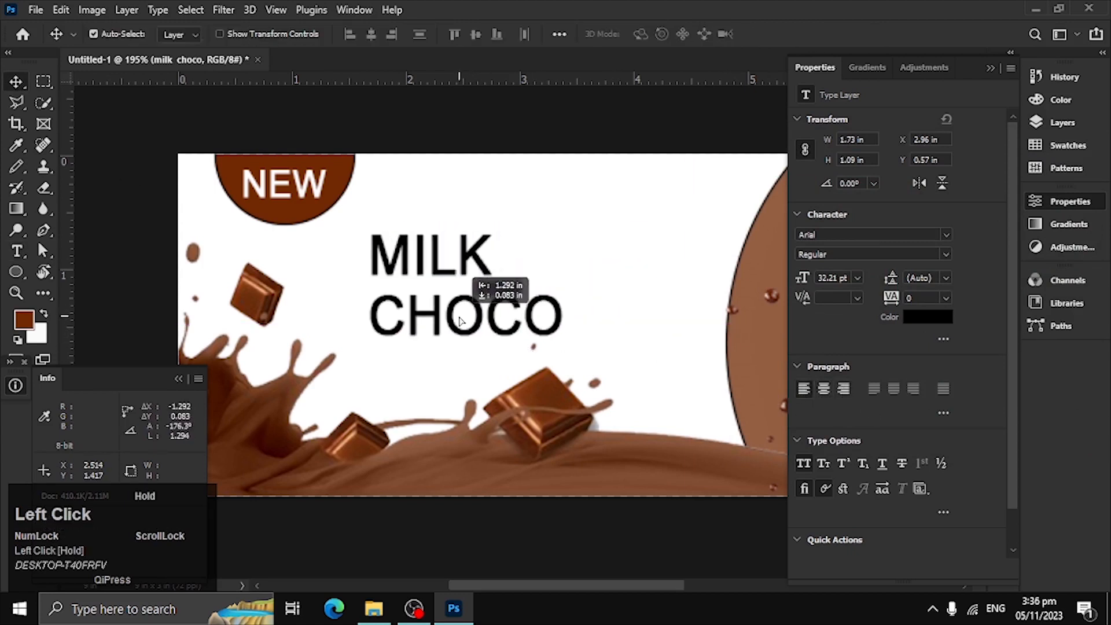
key(ctrl+t)
drag(570, 315, 543, 318)
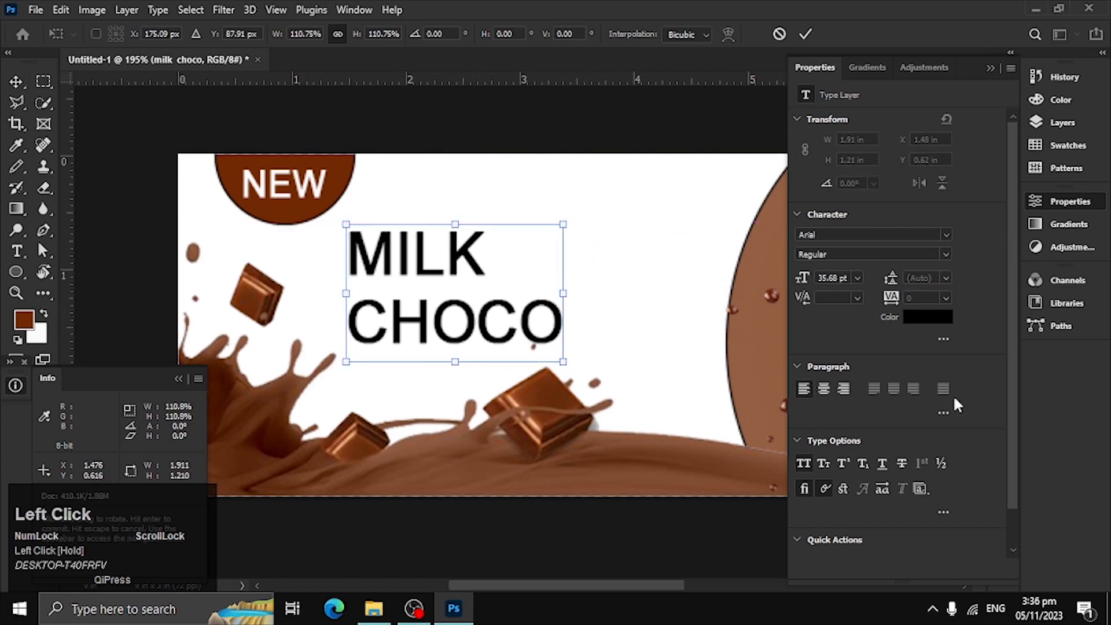
click(803, 70)
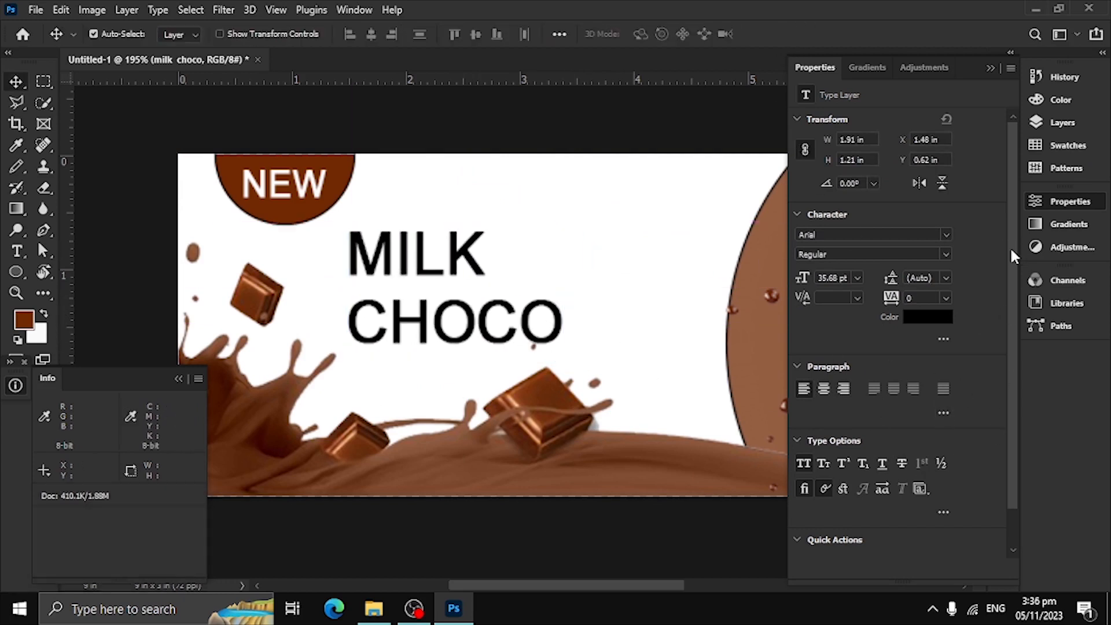
Step: Change the "milk choco" font to Azonix and enlarge it to about 40 pt, shifted slightly away from the badge
click(945, 235)
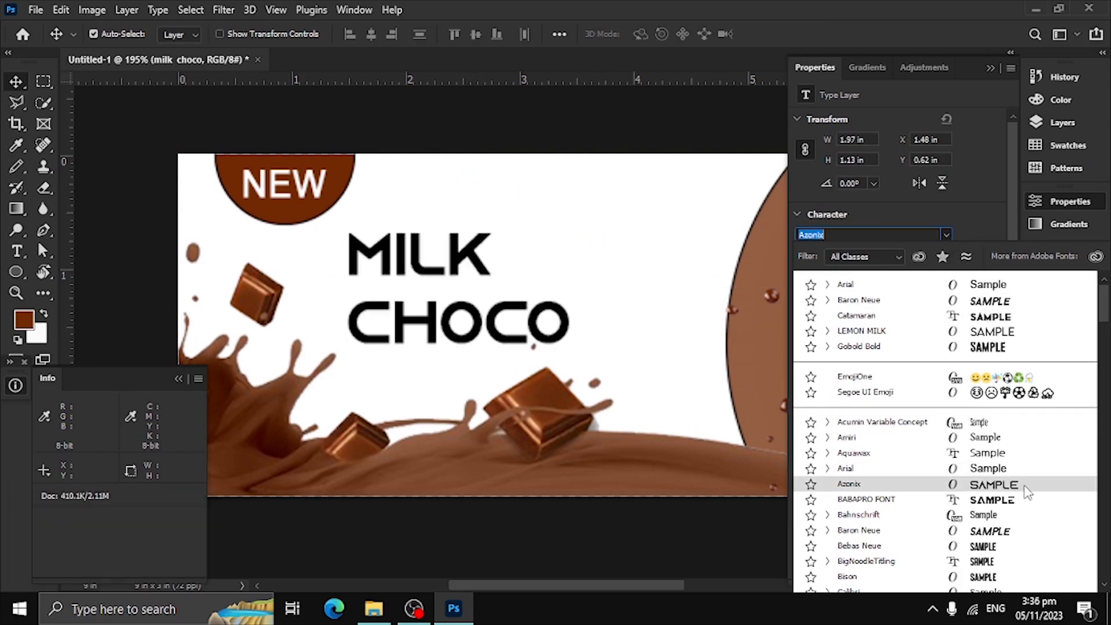
click(849, 484)
mouse_move(544, 342)
mouse_down()
mouse_move(558, 321)
mouse_move(558, 338)
mouse_up()
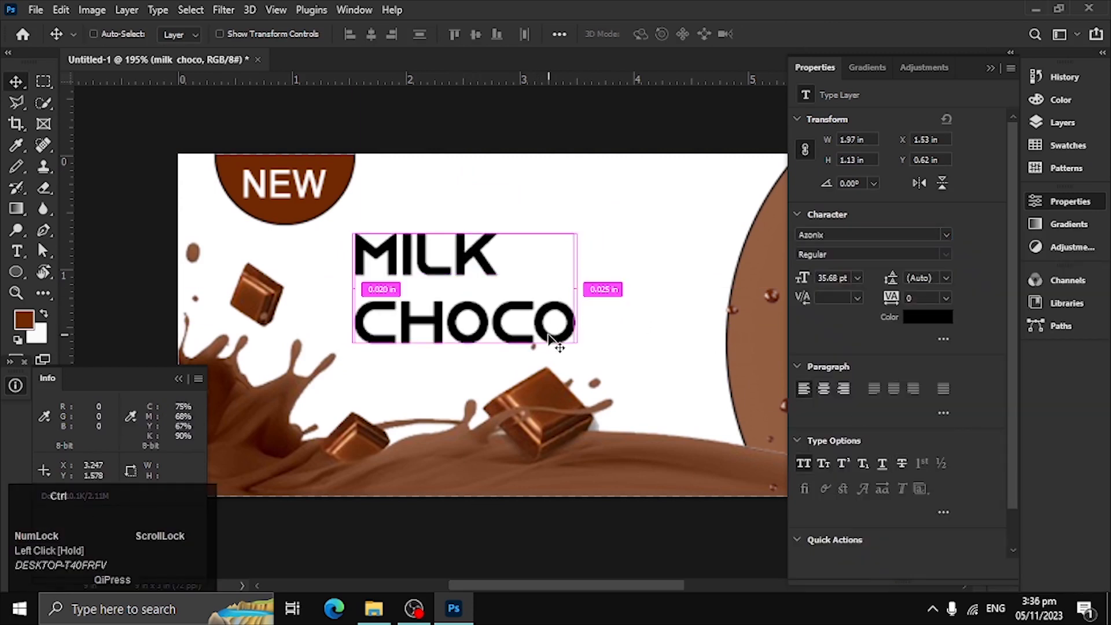
key(ctrl+t)
drag(575, 288, 606, 310)
drag(507, 329, 535, 325)
click(806, 33)
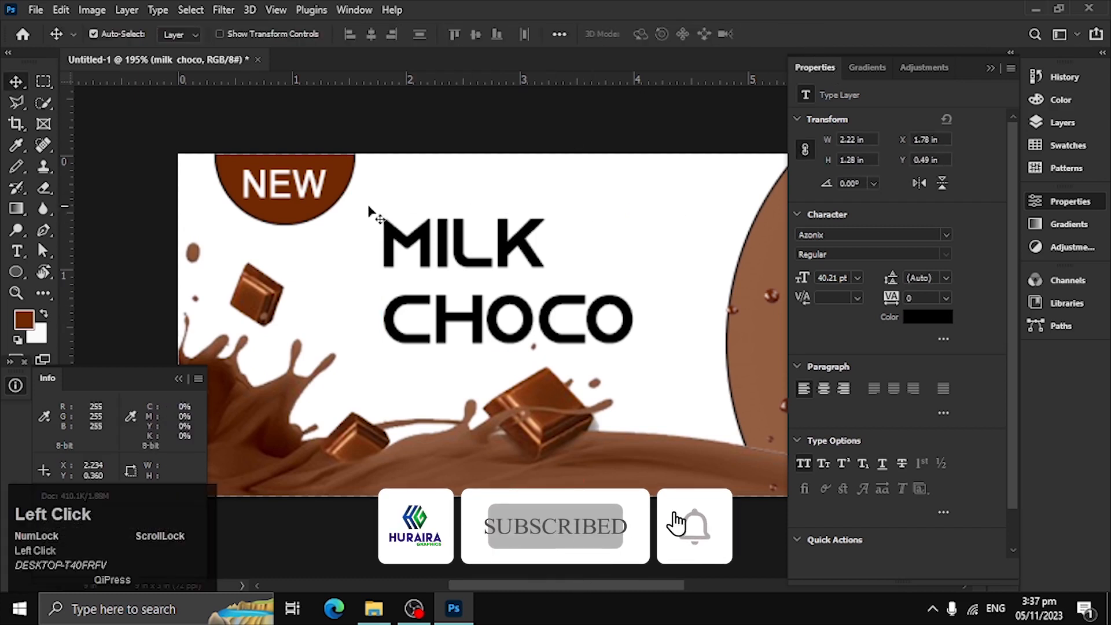
Step: Duplicate the brown badge circle, shrink the copy to about 0.11 in and place it above the I of MILK
click(331, 173)
drag(331, 173, 494, 169)
key(ctrl+t)
mouse_move(437, 224)
mouse_down()
mouse_move(439, 168)
mouse_move(443, 207)
mouse_up()
drag(402, 211, 544, 326)
drag(543, 325, 394, 326)
drag(556, 232, 557, 150)
drag(554, 136, 554, 171)
key(ctrl+0)
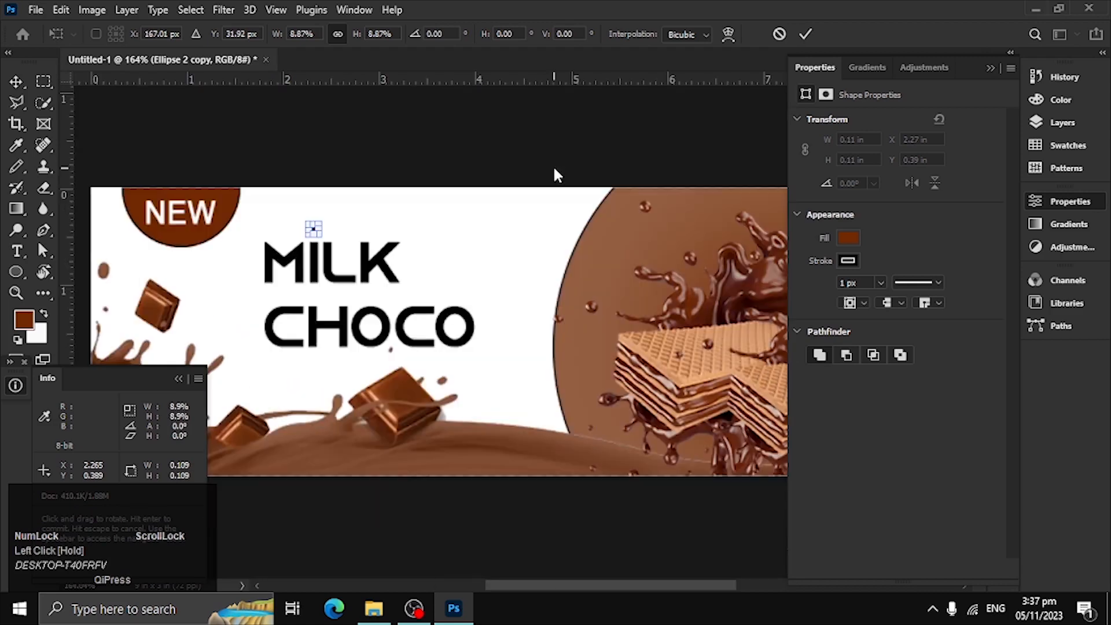
click(806, 34)
Step: Reduce the small brown dot above the I of MILK to about 0.1 in across
drag(289, 209, 391, 295)
key(ctrl+t)
click(789, 34)
key(ctrl+0)
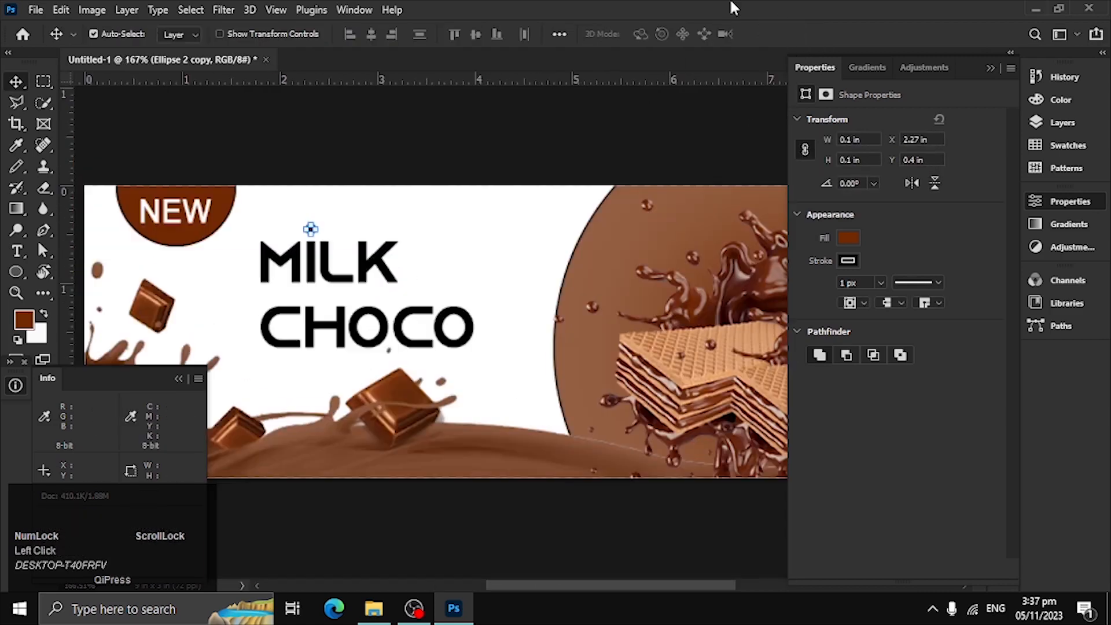
Step: Nudge the NEW text slightly upward inside its brown badge and deselect it
click(1063, 122)
click(925, 413)
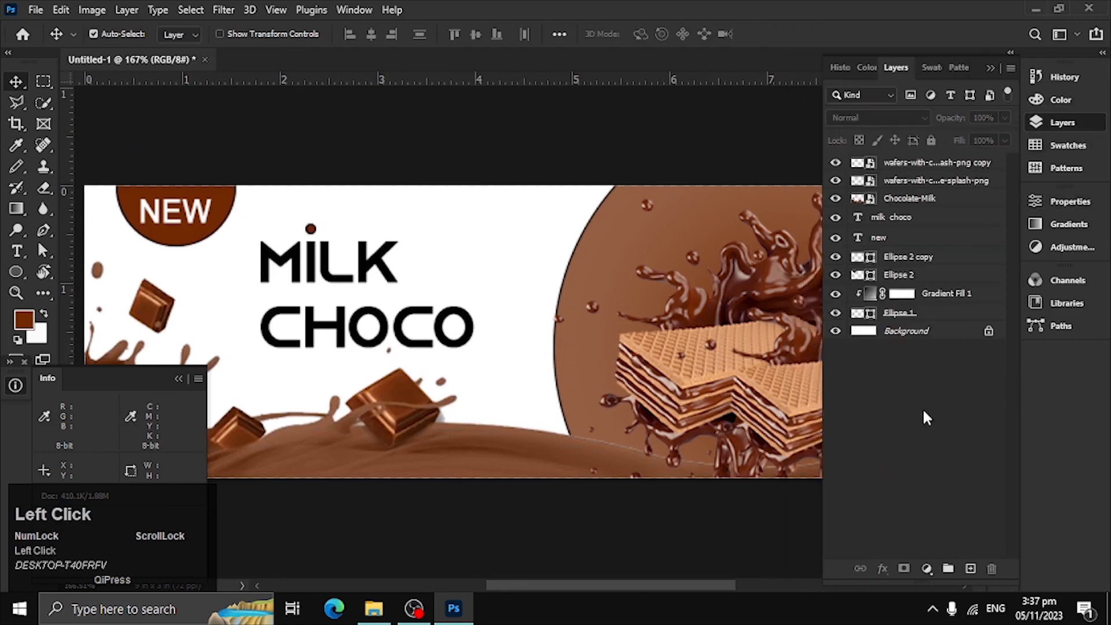
drag(578, 329, 509, 373)
drag(563, 389, 531, 383)
drag(451, 326, 485, 356)
click(244, 220)
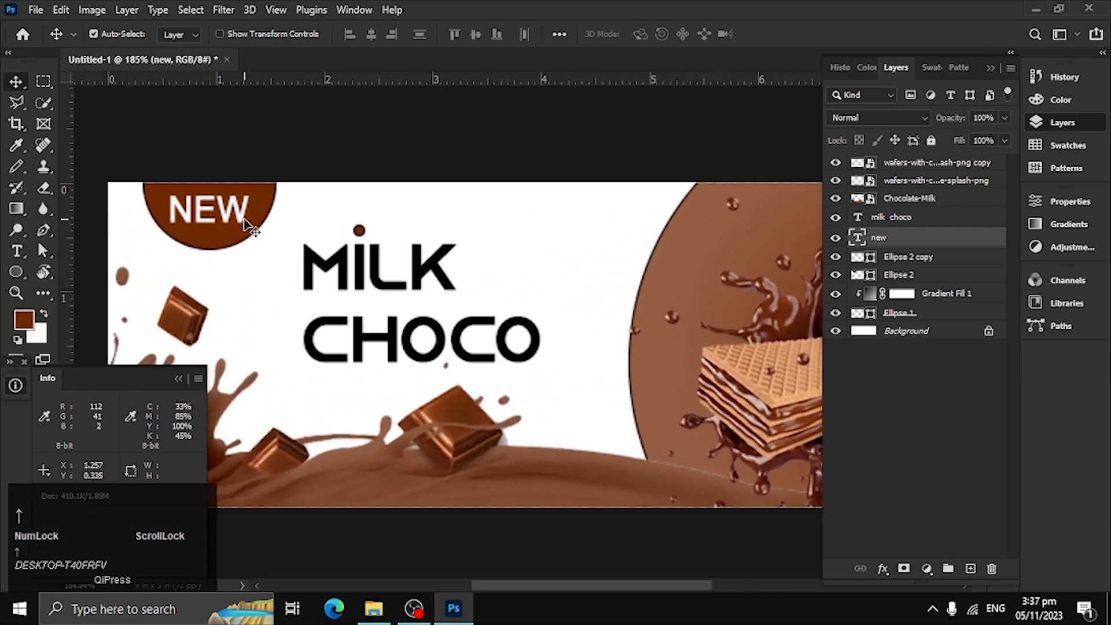
click(345, 169)
Step: Stamp all visible layers into a new merged layer on top and hide all the other layers
key(space)
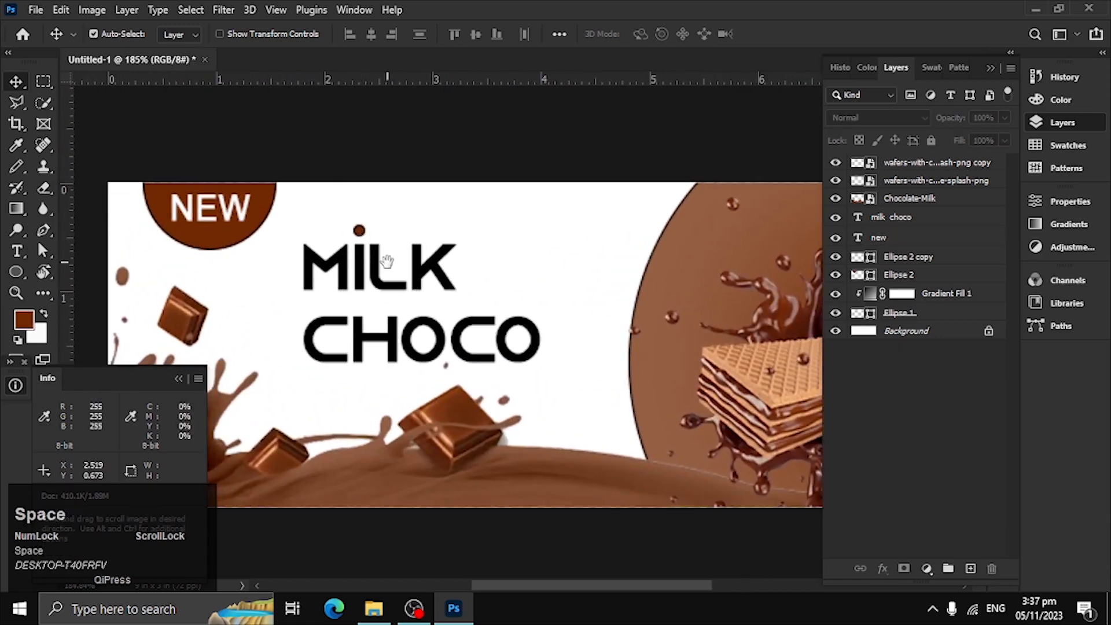
drag(387, 261, 416, 230)
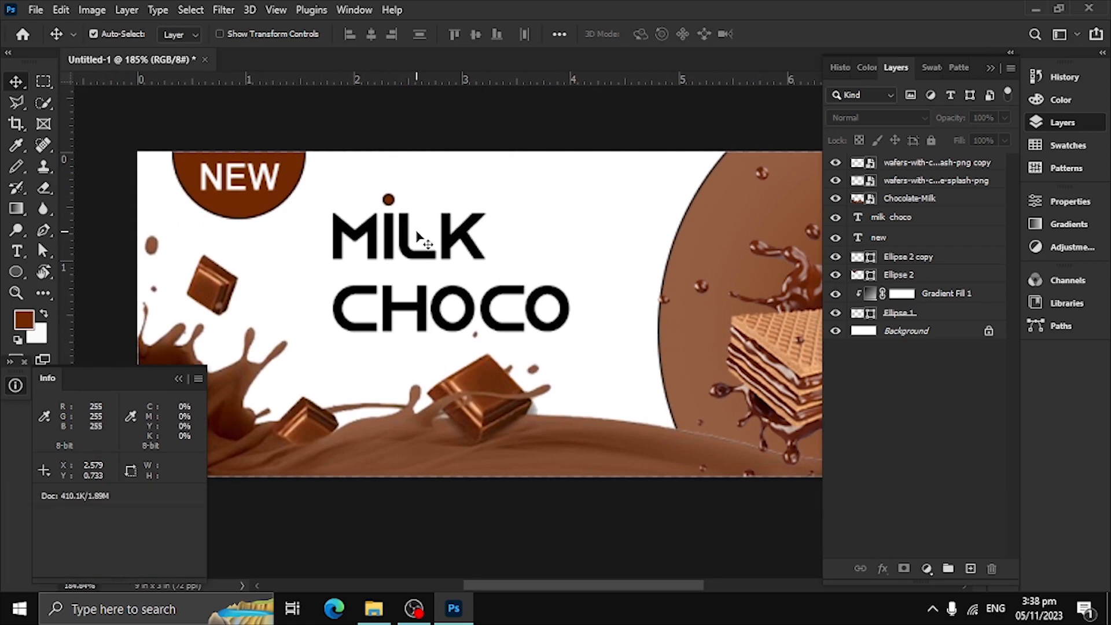
key(ctrl+0)
key(Tab)
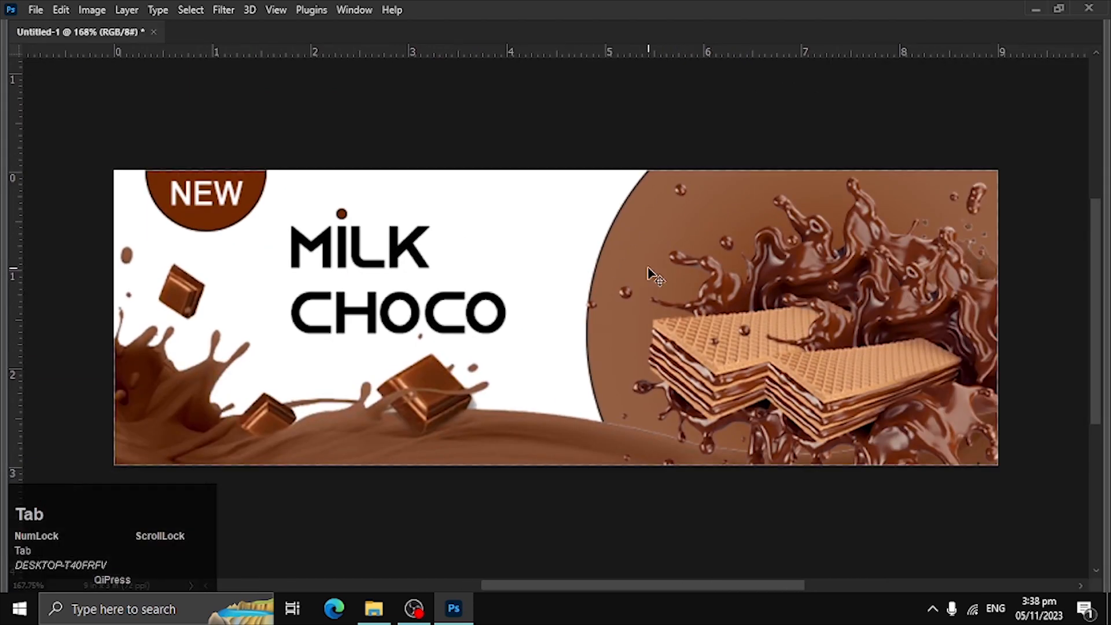
key(Tab)
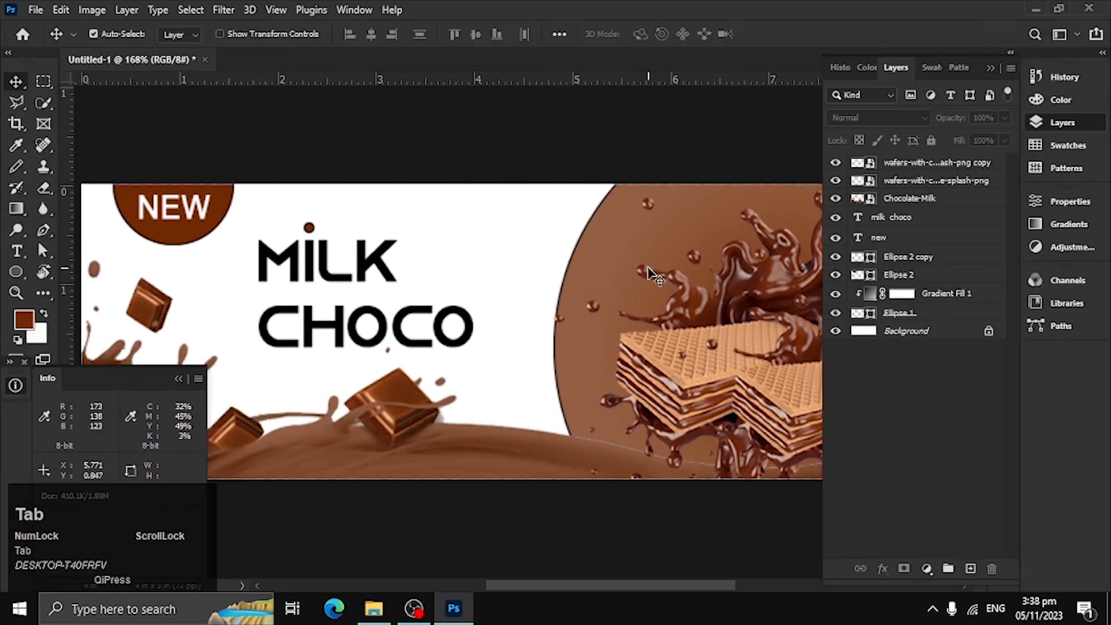
key(ctrl+shift+alt+e)
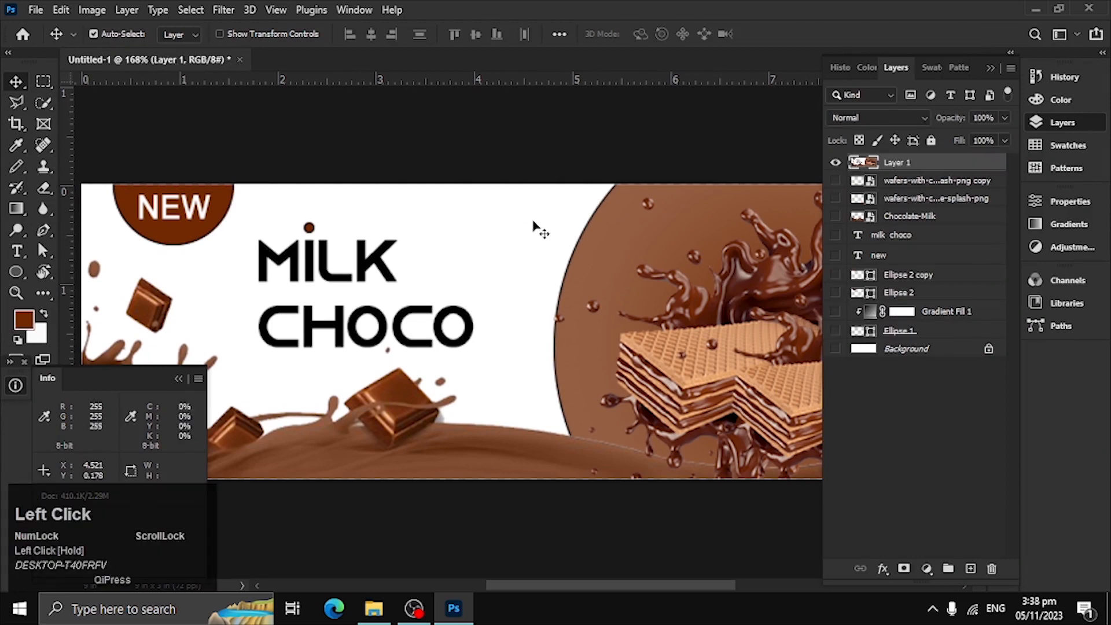
Step: Open the wrapper mockup image png choclate.jpg from the file explorer as a separate document
click(374, 609)
drag(502, 231, 381, 114)
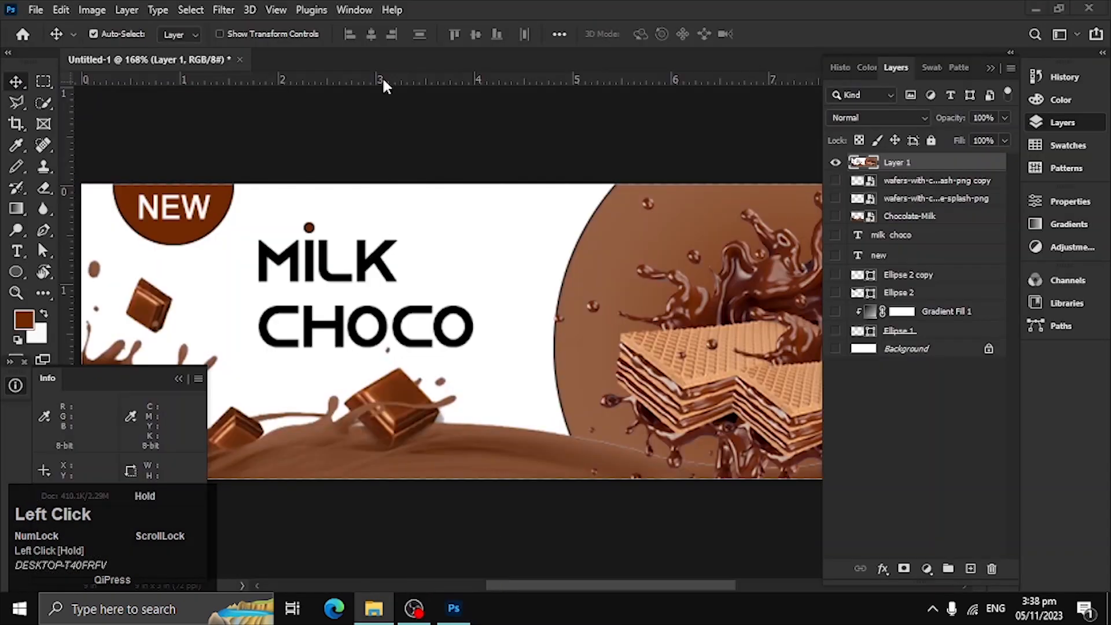
drag(386, 62, 386, 62)
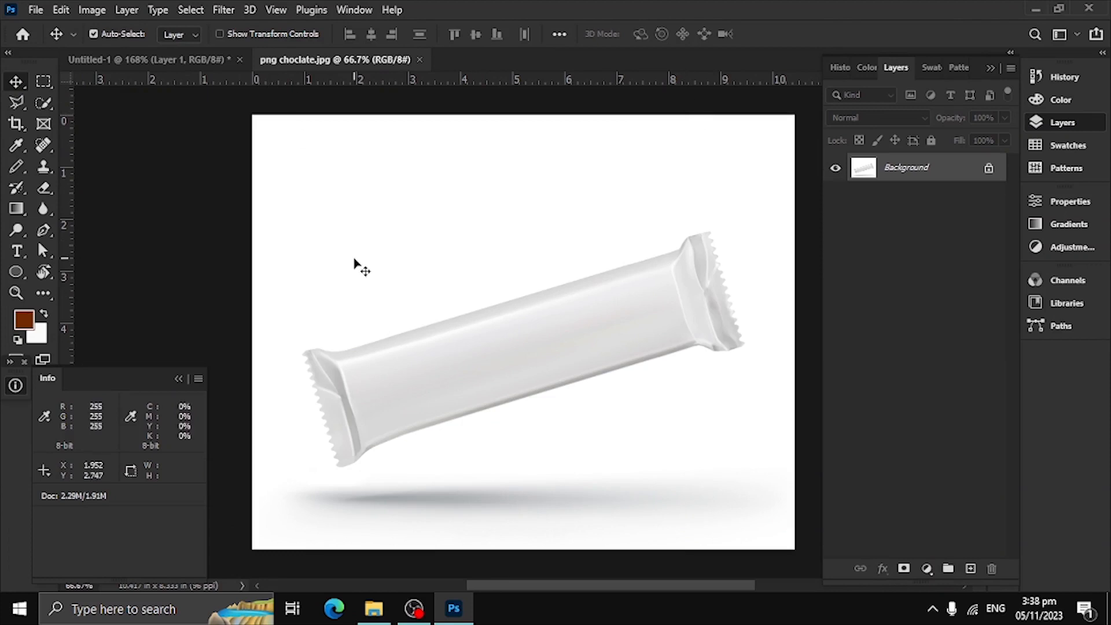
Step: Bring the merged banner layer into the wrapper mockup document as a smart object and hide it
drag(354, 260, 797, 213)
right_click(908, 163)
click(753, 225)
drag(863, 163, 383, 311)
click(834, 168)
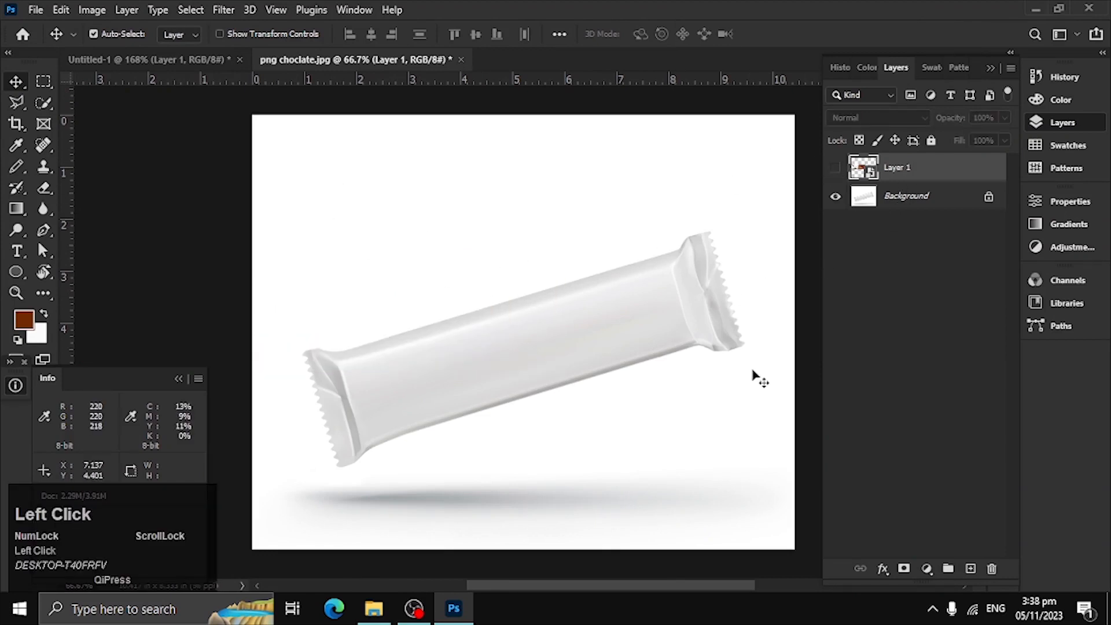
Step: Try to select the white wrapper with a rectangle of the Object Selection tool while the hidden banner layer is active
click(44, 103)
drag(45, 107, 98, 103)
drag(341, 208, 768, 381)
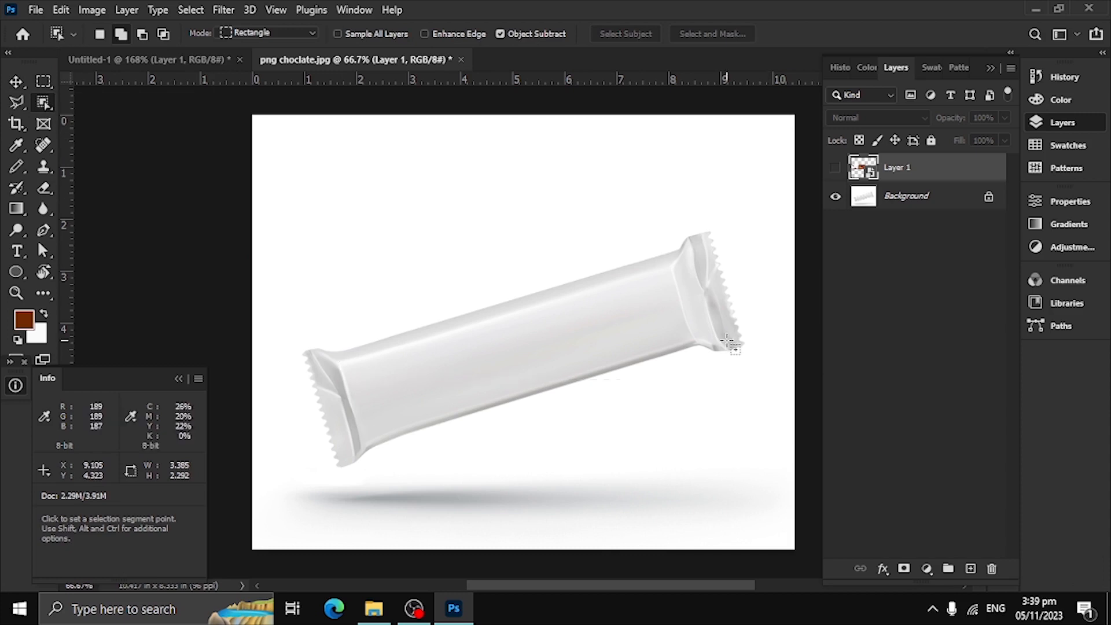
Step: Try to select the wrapper with the Quick Selection tool while the hidden banner layer is active
drag(45, 99, 105, 118)
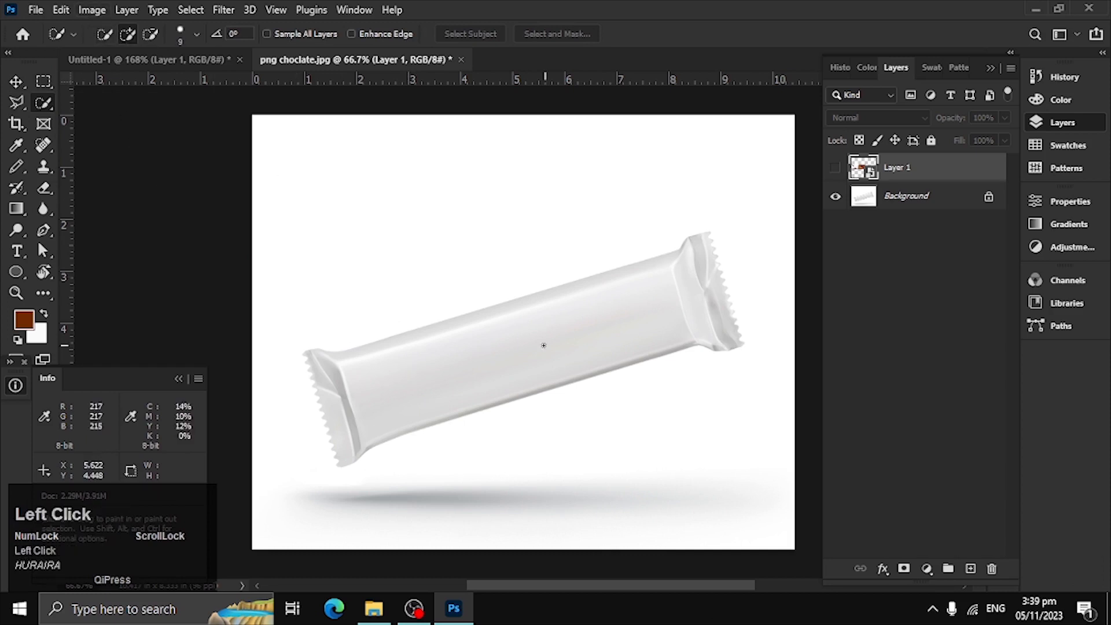
key(ctrl+space)
drag(472, 360, 538, 338)
key(space)
click(179, 378)
key(Tab)
mouse_move(504, 305)
mouse_down()
mouse_move(273, 336)
mouse_move(255, 365)
mouse_up()
mouse_move(455, 351)
mouse_down()
mouse_move(625, 280)
mouse_move(801, 177)
mouse_up()
mouse_move(356, 308)
mouse_down()
mouse_move(252, 330)
mouse_move(395, 382)
mouse_move(231, 290)
mouse_up()
key(ctrl+0)
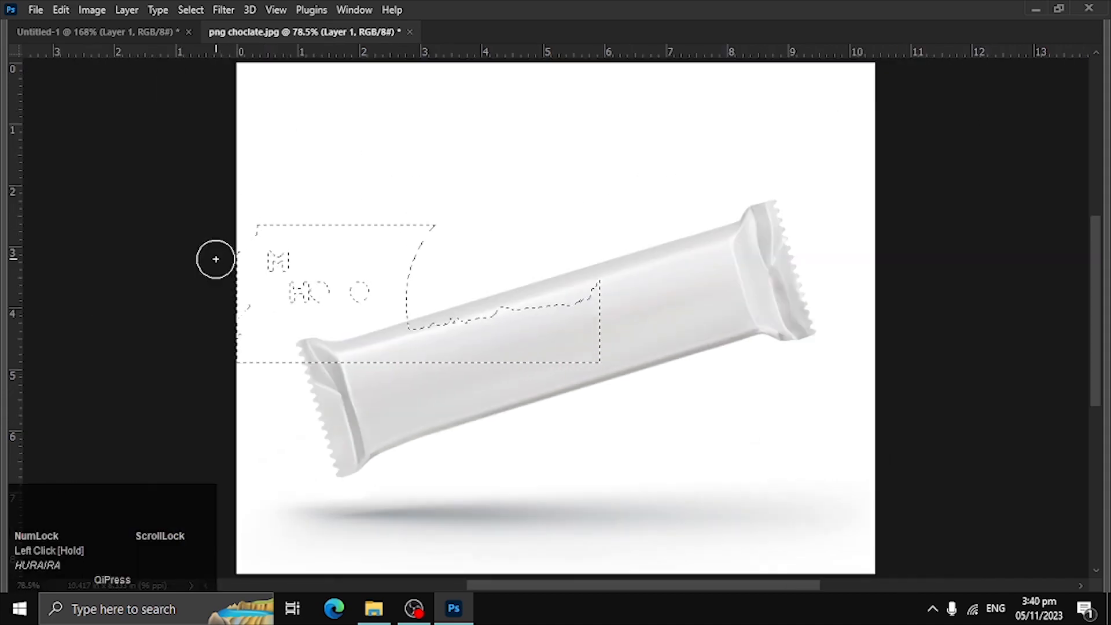
Step: Lock the hidden banner layer, unlock the wrapper's Background layer and clear the stray selection
key(Tab)
click(904, 188)
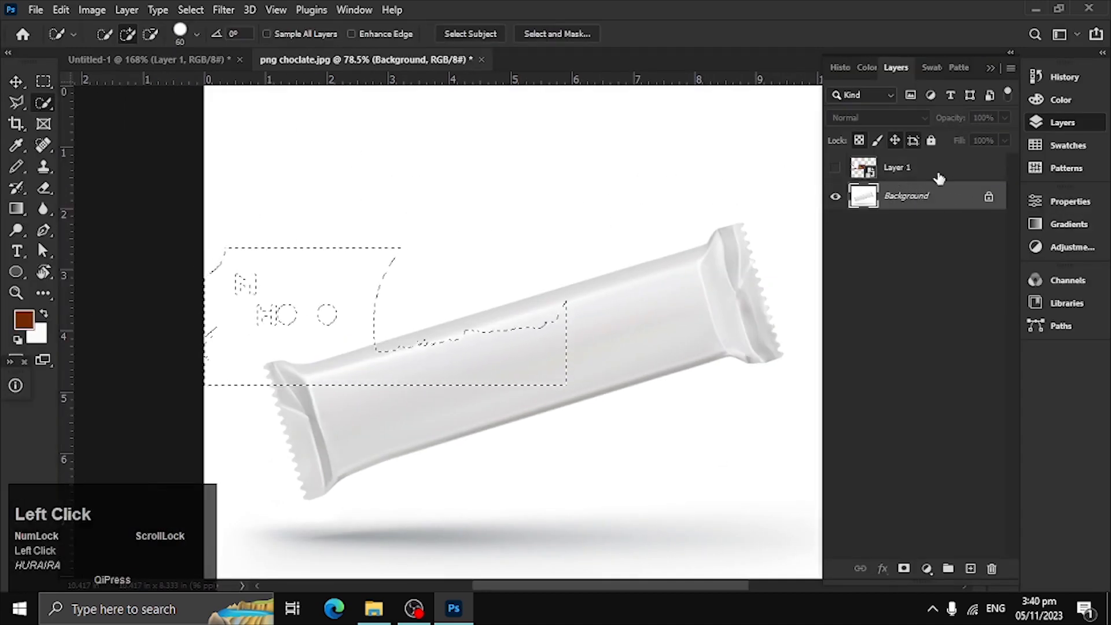
click(929, 168)
click(981, 198)
key(ctrl+d)
Step: Select the whole wrapper on Layer 0 with the Quick Selection tool, starting from its jagged left end
drag(312, 391, 292, 422)
drag(264, 384, 419, 519)
drag(431, 439, 439, 472)
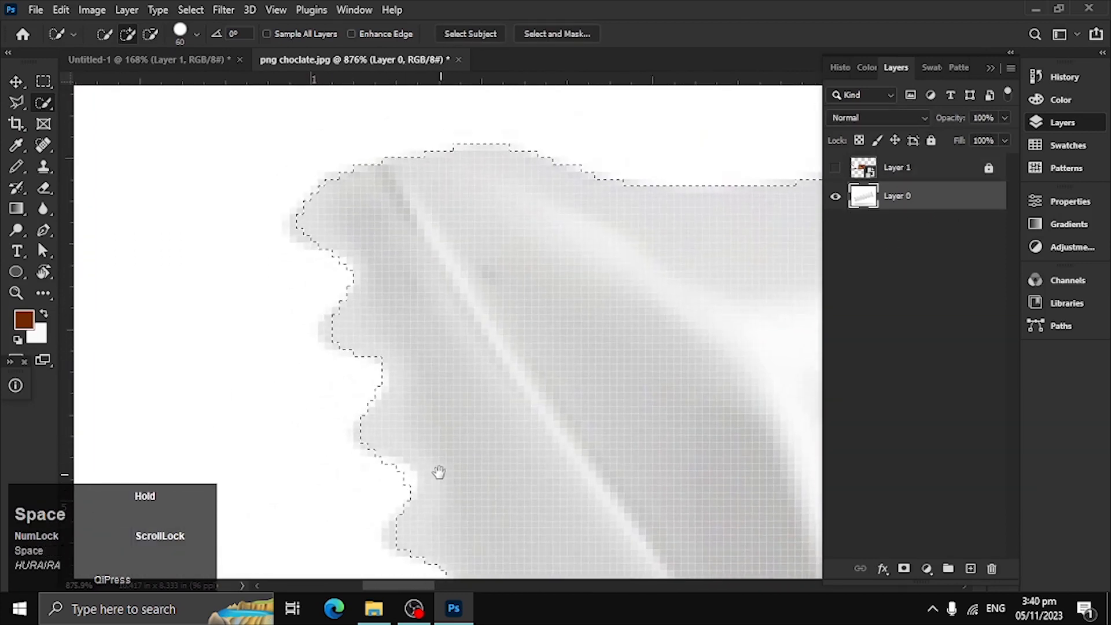
Step: Reduce the selection brush to 7 px and correct the wrapper selection around the uppermost tooth and notch of the left end
key(bracketleft)
key(bracketleft)
key(bracketleft)
key(bracketleft)
key(bracketleft)
key(bracketleft)
key(bracketleft)
key(bracketleft)
drag(318, 218, 330, 252)
click(330, 251)
mouse_move(443, 258)
mouse_down()
mouse_move(422, 179)
mouse_move(331, 5)
mouse_up()
alt+click(275, 268)
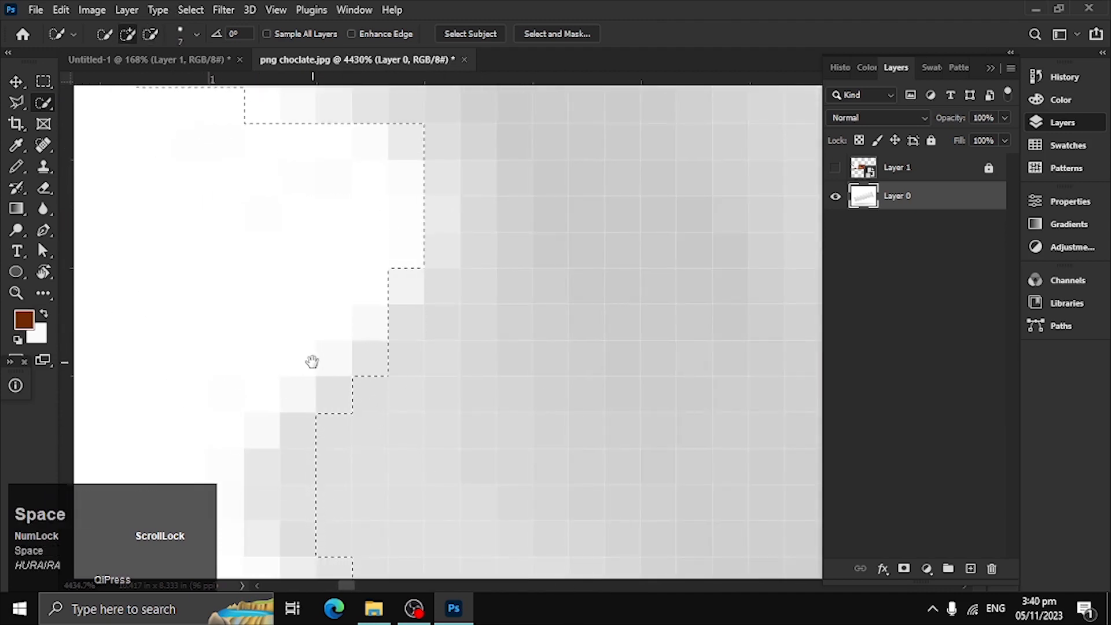
Step: Reduce the selection brush to 3 px and add the missed edge pixels beside the first notch of the left end
drag(312, 362, 261, 402)
key(bracketleft)
key(bracketleft)
key(bracketleft)
key(bracketleft)
click(249, 170)
key(space)
click(234, 192)
key(space)
mouse_move(548, 562)
mouse_down()
mouse_move(454, 303)
mouse_move(462, 211)
mouse_up()
click(314, 347)
Step: Add the missed edge pixels of the next teeth down the wrapper's left end to the selection
key(space)
drag(479, 537, 409, 196)
drag(474, 367, 442, 240)
click(384, 389)
key(space)
drag(501, 452, 493, 174)
mouse_move(577, 570)
mouse_down()
mouse_move(541, 318)
mouse_move(526, 323)
mouse_up()
click(471, 325)
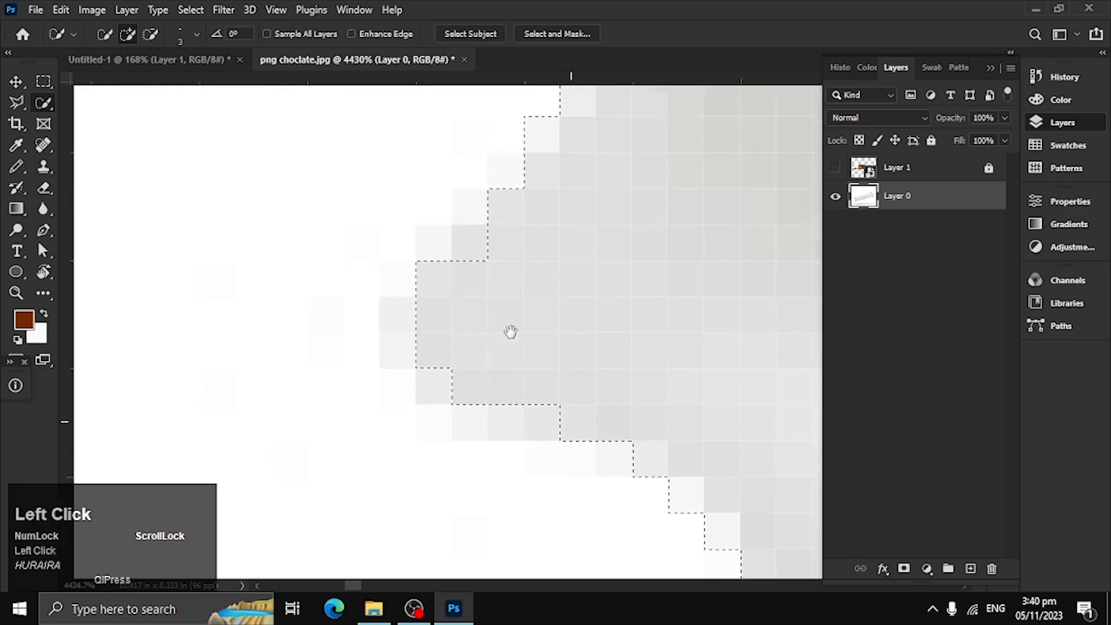
Step: Add a missed tooth edge and subtract white background from the selection in the neighbouring notches of the left end
key(space)
drag(602, 570, 528, 400)
click(298, 328)
key(space)
drag(486, 353, 466, 127)
alt+click(473, 255)
key(space)
drag(541, 293, 538, 469)
alt+click(475, 395)
key(space)
drag(191, 202, 400, 541)
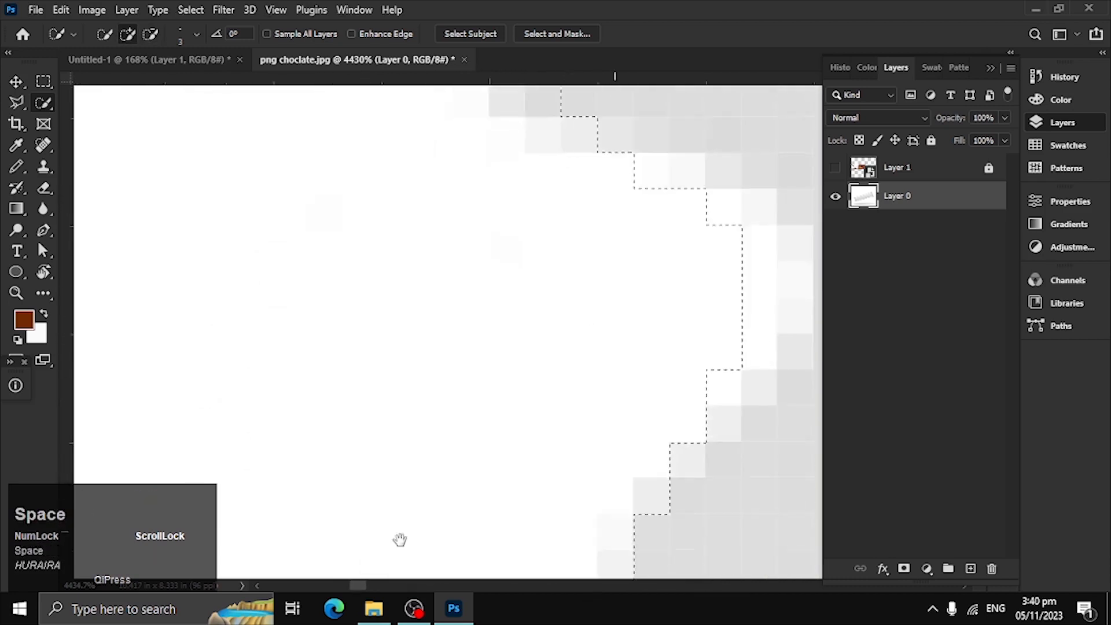
Step: Subtract the white background from the selection in the following notches farther down the wrapper's left end
drag(538, 99, 292, 255)
key(space)
drag(608, 407, 521, 151)
mouse_move(468, 376)
mouse_down()
mouse_move(517, 528)
mouse_move(559, 488)
mouse_move(276, 476)
mouse_move(218, 235)
mouse_up()
alt+click(436, 363)
key(space)
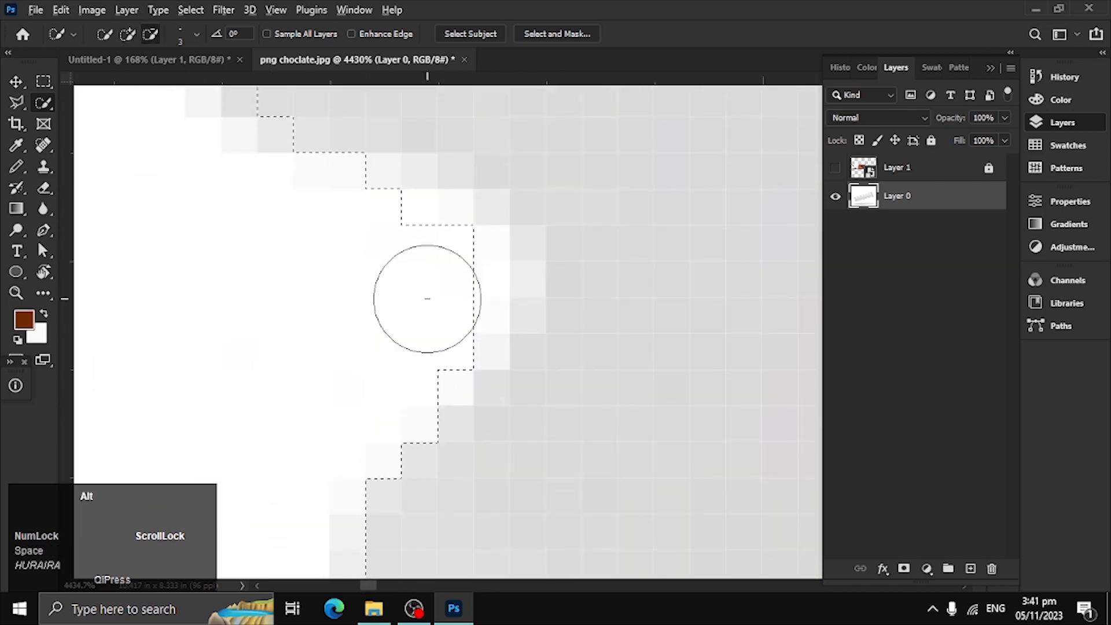
drag(503, 391, 536, 243)
drag(524, 367, 412, 119)
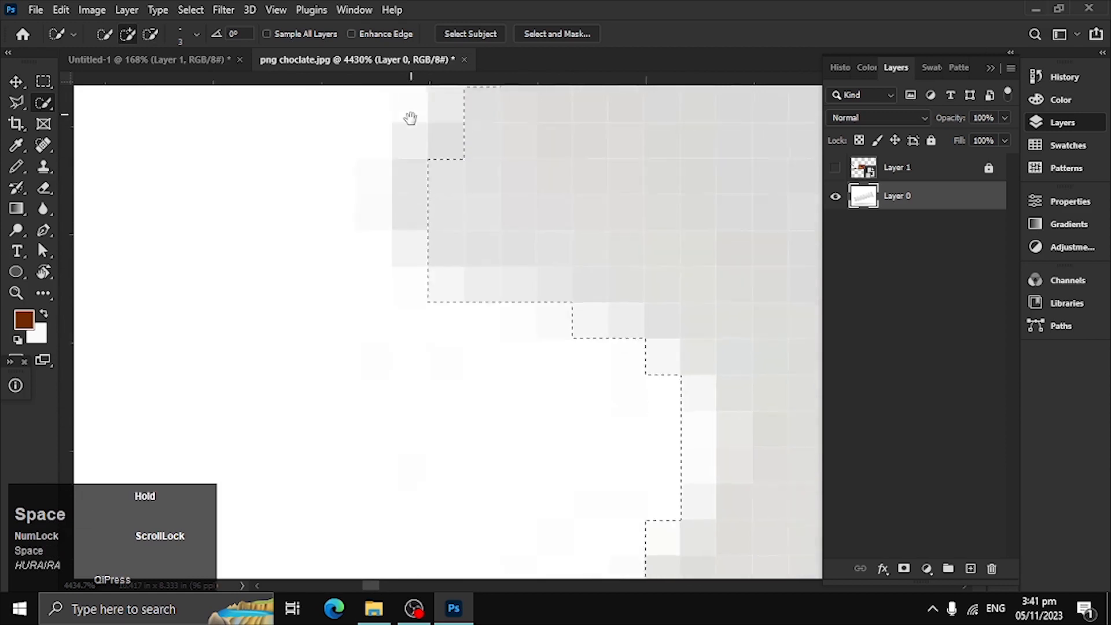
Step: Adjust the zoom and trim the wrapper selection along the lower notches of the left end
key(ctrl+space)
drag(647, 393, 463, 383)
drag(593, 422, 486, 404)
key(ctrl+space)
drag(544, 440, 652, 444)
drag(625, 440, 576, 411)
key(ctrl+space)
alt+click(491, 377)
drag(469, 124, 529, 179)
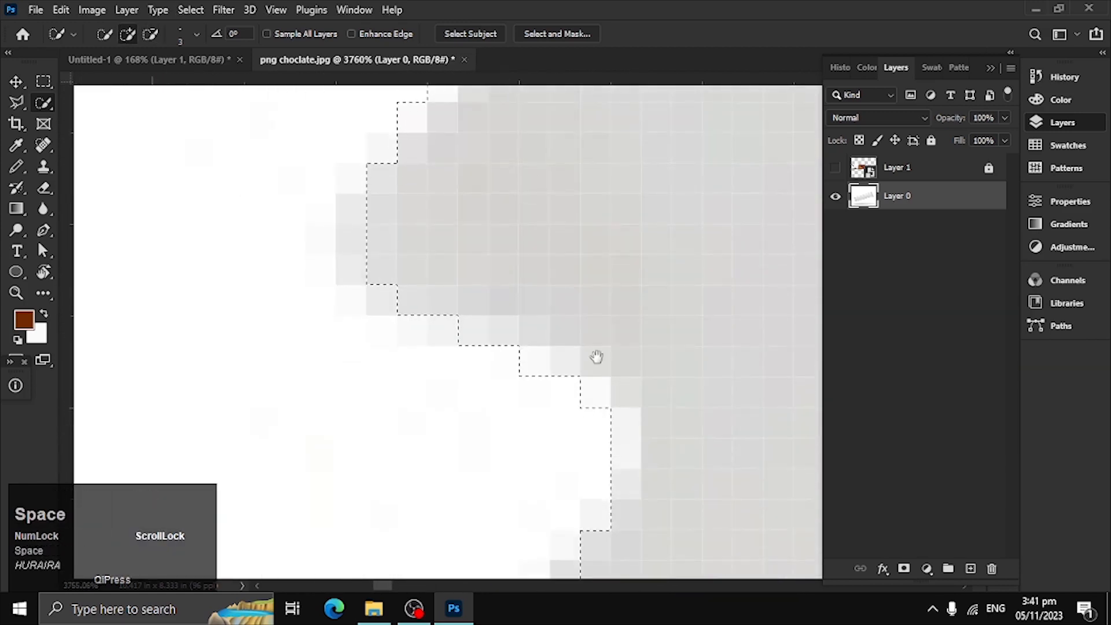
Step: Check the selection outline at the bottom of the left end and undo the last stray selection stroke
drag(579, 463, 552, 234)
drag(662, 471, 623, 292)
drag(687, 396, 303, 369)
mouse_move(409, 305)
mouse_down()
mouse_move(268, 333)
mouse_move(431, 379)
mouse_up()
mouse_move(286, 387)
mouse_down()
mouse_move(478, 413)
mouse_move(584, 350)
mouse_move(476, 258)
mouse_move(561, 258)
mouse_up()
key(ctrl+z)
drag(605, 294, 389, 350)
drag(467, 124, 382, 289)
drag(610, 438, 579, 243)
Step: Reactivate Layer 0 and correct the wrapper selection around the top corner and first notch of the right end
click(973, 434)
drag(526, 414, 492, 356)
drag(498, 352, 395, 368)
drag(752, 347, 353, 359)
drag(695, 307, 405, 379)
drag(543, 364, 468, 385)
drag(574, 161, 708, 346)
drag(604, 203, 545, 408)
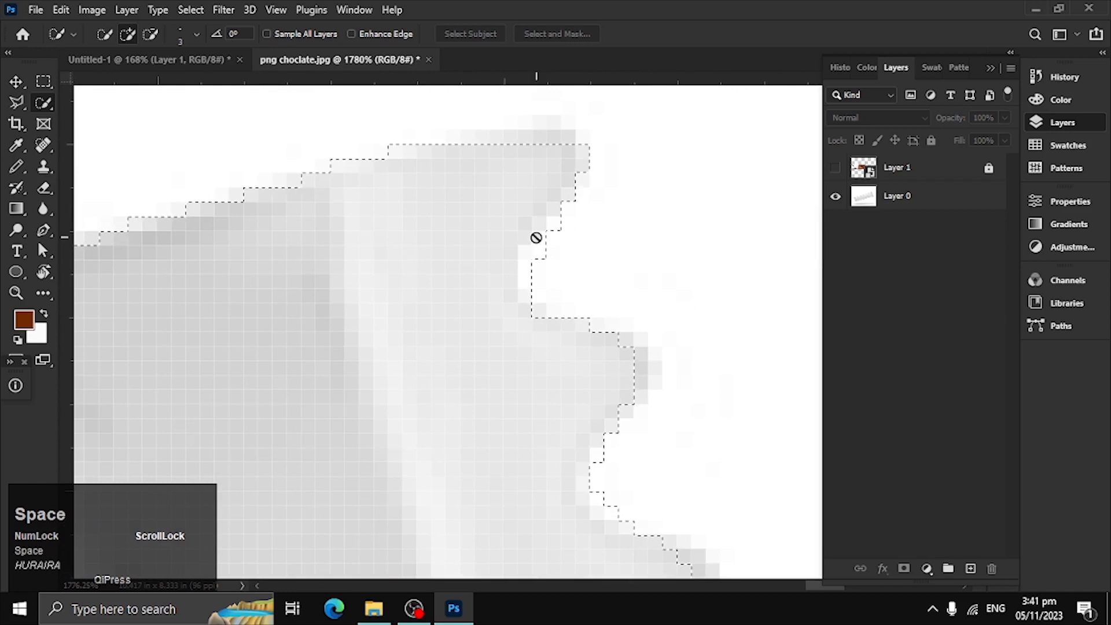
click(903, 196)
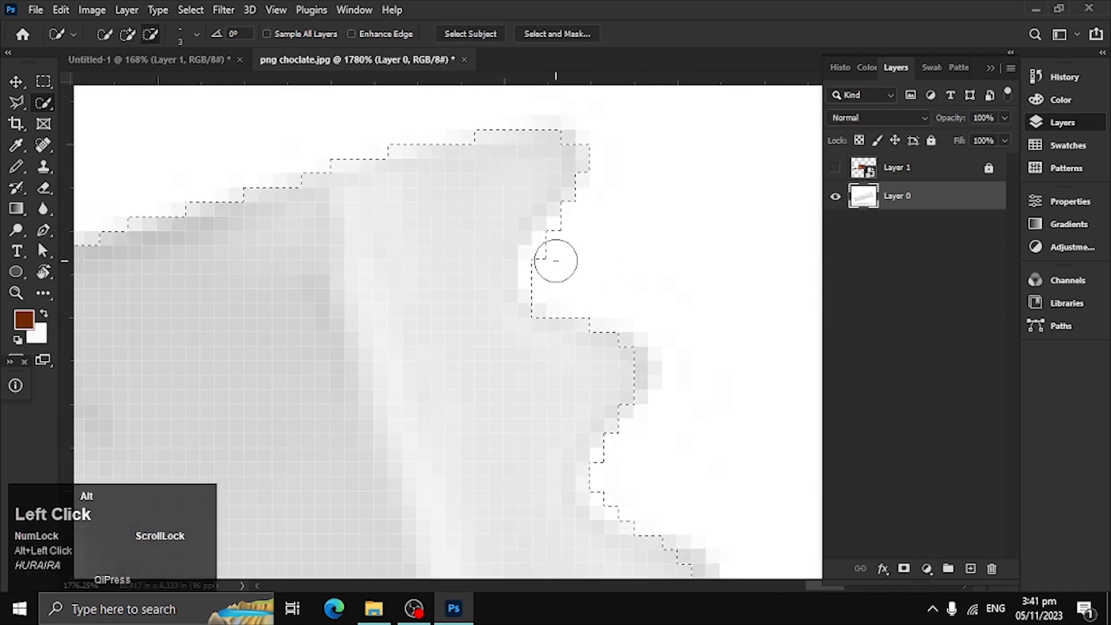
drag(623, 310, 494, 149)
drag(490, 329, 543, 202)
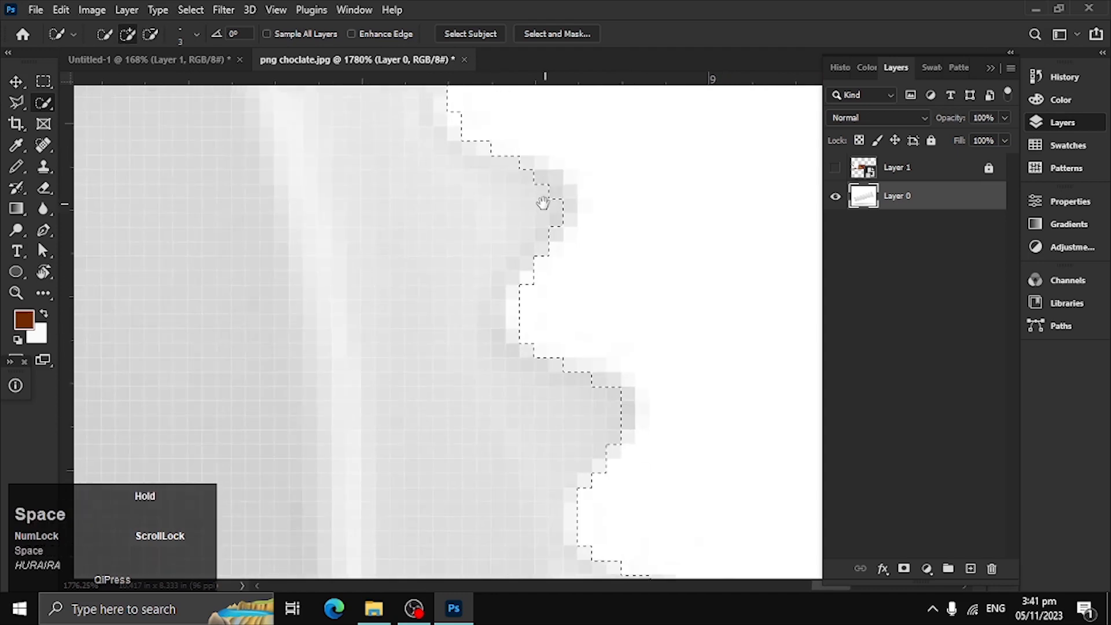
Step: Subtract the white background from the selection in the middle notches of the right end, undoing a stray stroke
drag(611, 351, 559, 151)
drag(613, 387, 600, 195)
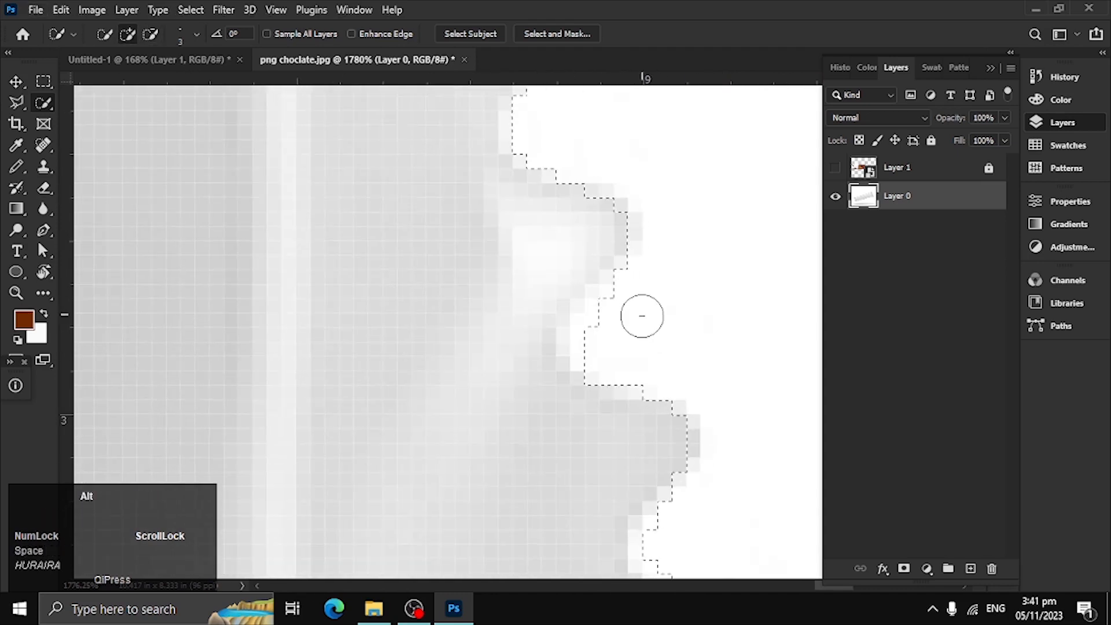
drag(630, 373, 617, 241)
drag(652, 363, 519, 236)
key(ctrl+z)
drag(560, 415, 536, 281)
drag(625, 496, 596, 283)
drag(605, 363, 543, 194)
alt+click(598, 351)
drag(618, 422, 593, 407)
alt+click(569, 350)
drag(667, 546, 601, 288)
Step: Subtract the white background from the selection in the last notches at the bottom of the right end
alt+click(575, 318)
drag(656, 356, 555, 154)
alt+click(536, 297)
drag(668, 457, 632, 228)
alt+click(574, 277)
drag(660, 330, 618, 161)
alt+click(576, 318)
Step: Copy the selected wrapper to a new layer above Layer 0 and hide that layer
drag(544, 410, 741, 249)
drag(431, 374, 756, 351)
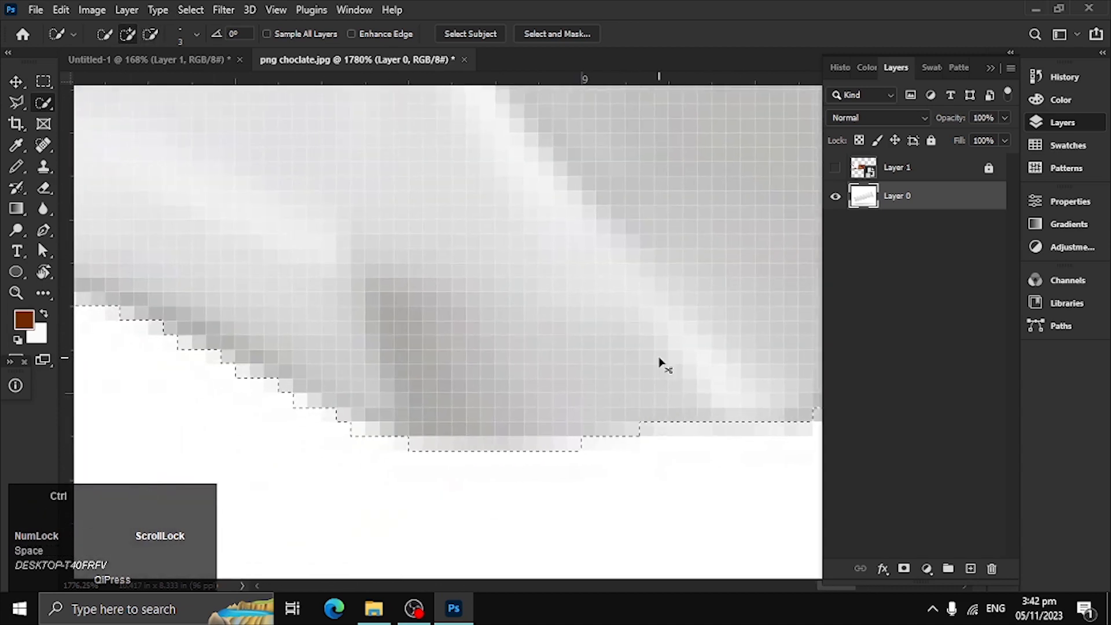
key(ctrl+0)
key(ctrl+j)
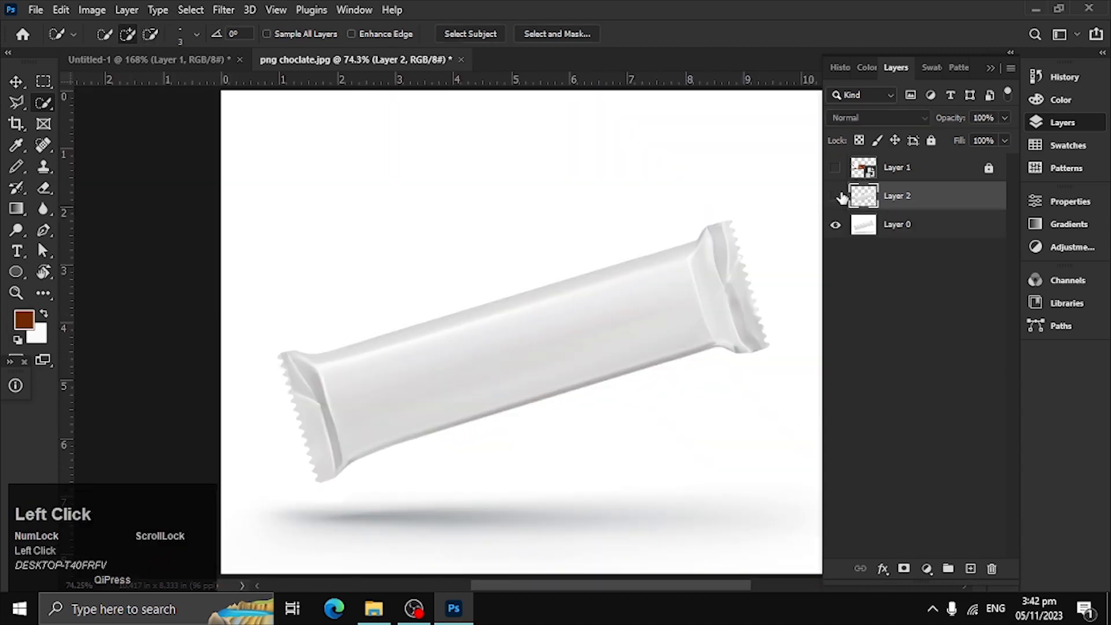
Step: Add a Solid Color fill layer with colour #e18655 directly above Layer 0
click(911, 229)
click(927, 568)
click(947, 287)
drag(859, 238, 803, 199)
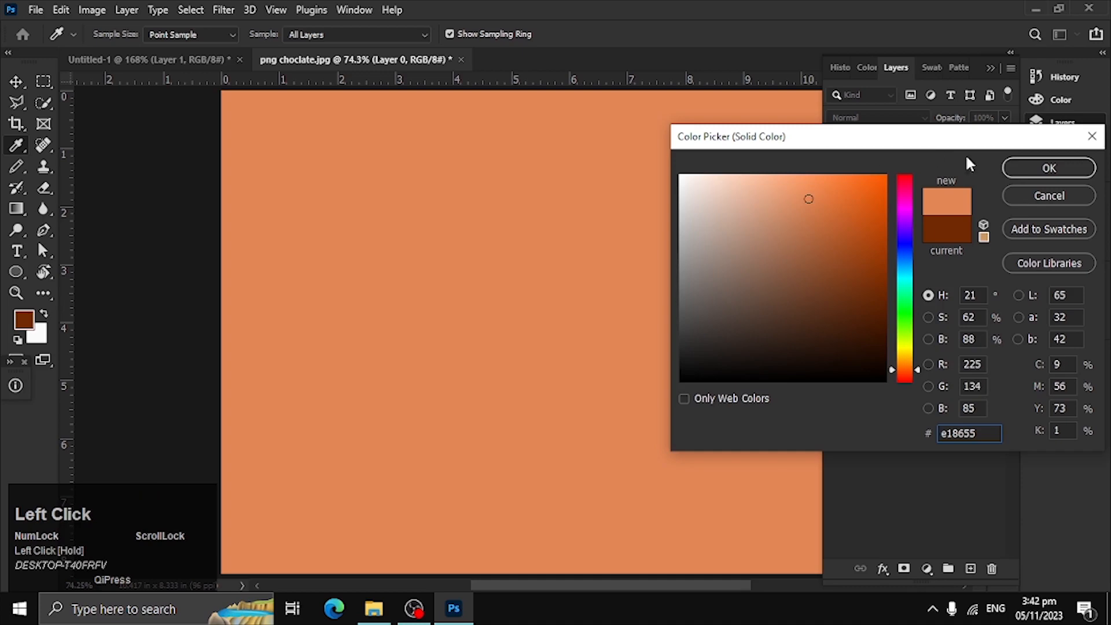
click(1049, 168)
Step: Set the colour fill layer's blend mode to Multiply and its opacity to 67%
click(873, 118)
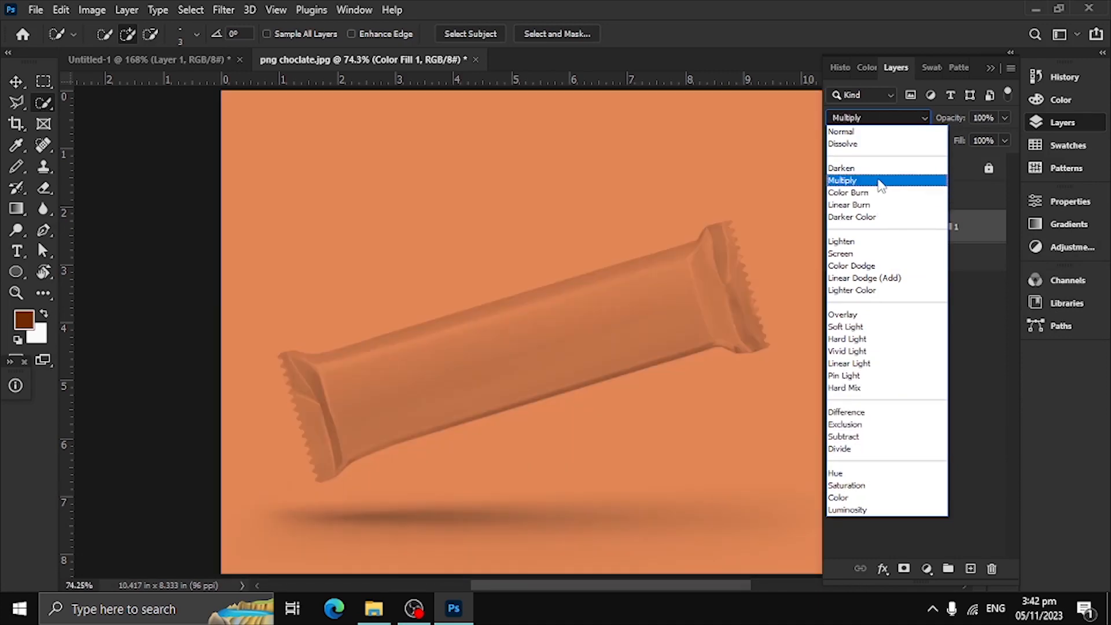
click(881, 183)
drag(920, 125, 890, 160)
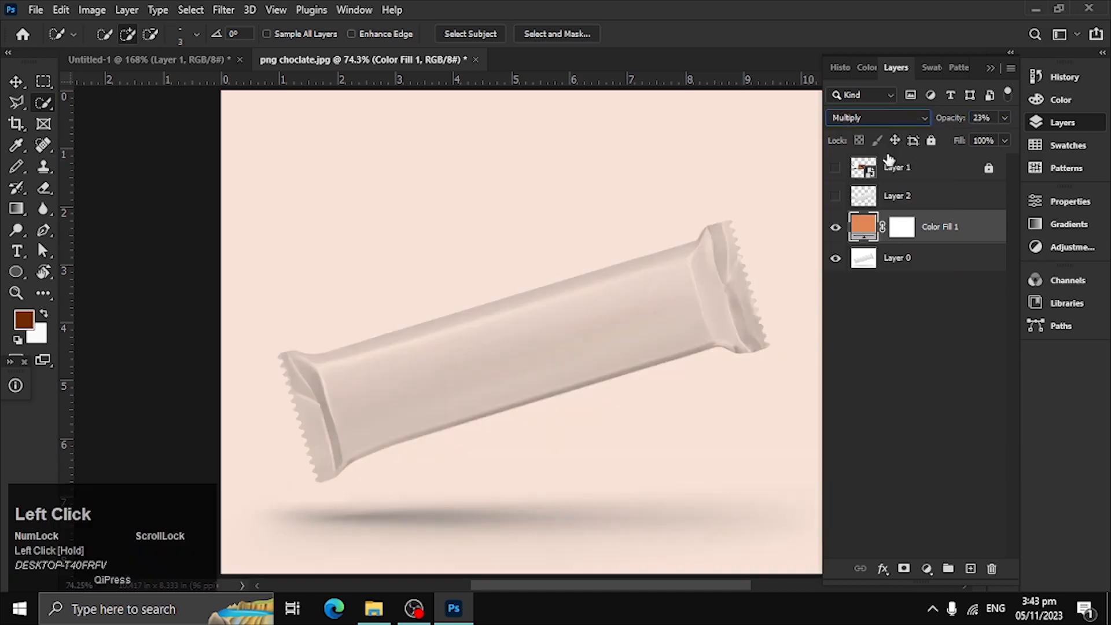
mouse_move(969, 111)
mouse_down()
mouse_move(954, 121)
mouse_move(968, 120)
mouse_up()
Step: Show the cut-out wrapper on Layer 2 above the colour fill and deselect all layers
click(835, 197)
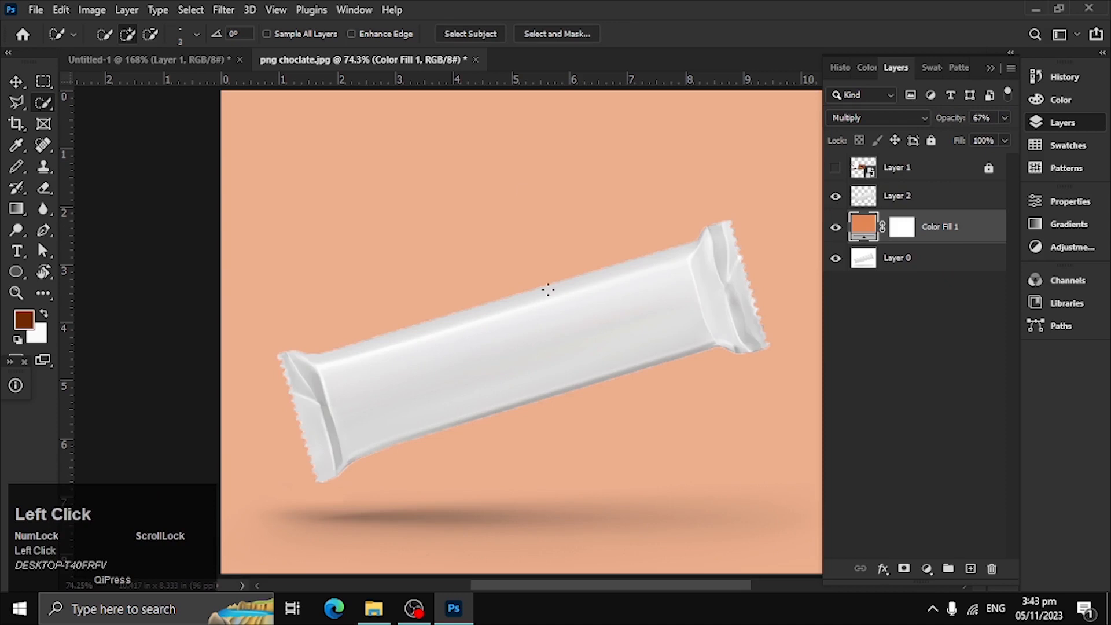
key(space)
drag(585, 417, 589, 382)
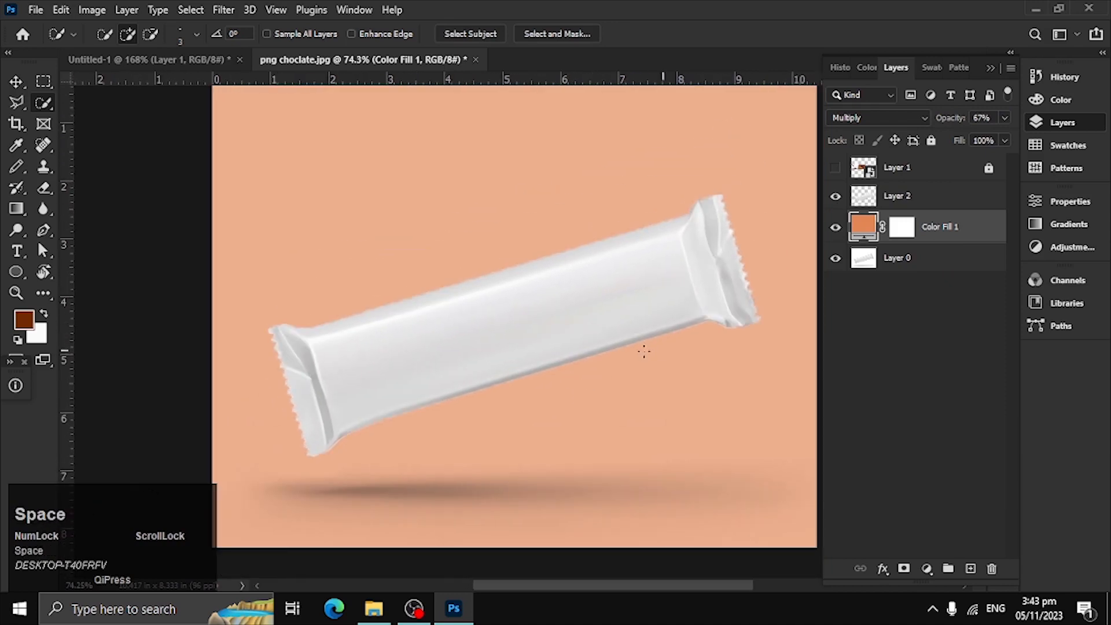
click(896, 371)
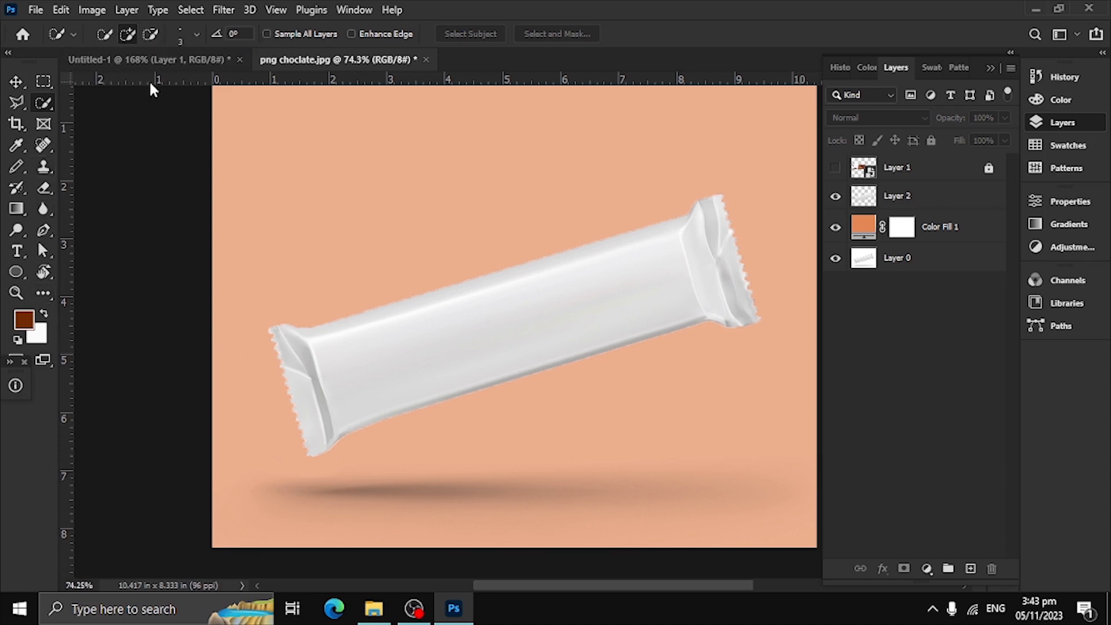
Step: Show the banner on Layer 1 and unlock it
click(834, 168)
click(834, 169)
click(834, 168)
click(438, 294)
click(559, 237)
click(928, 173)
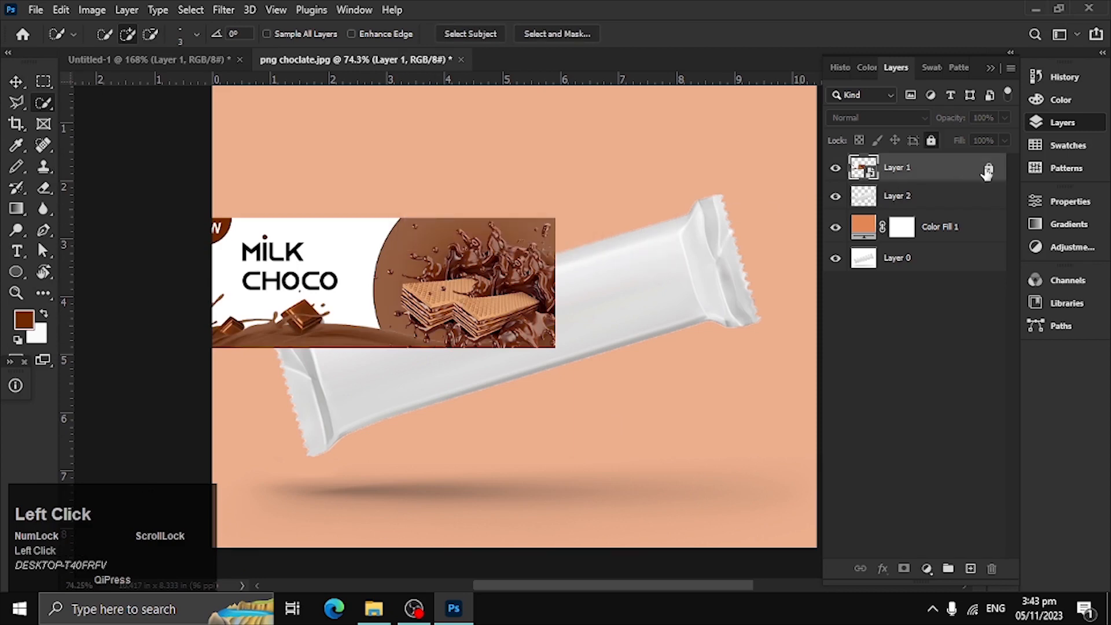
Step: Move the banner onto the wrapper, rotate it to -17.93° and align it with the wrapper's left end
key(v)
drag(405, 289, 568, 302)
key(ctrl+t)
drag(728, 377, 743, 310)
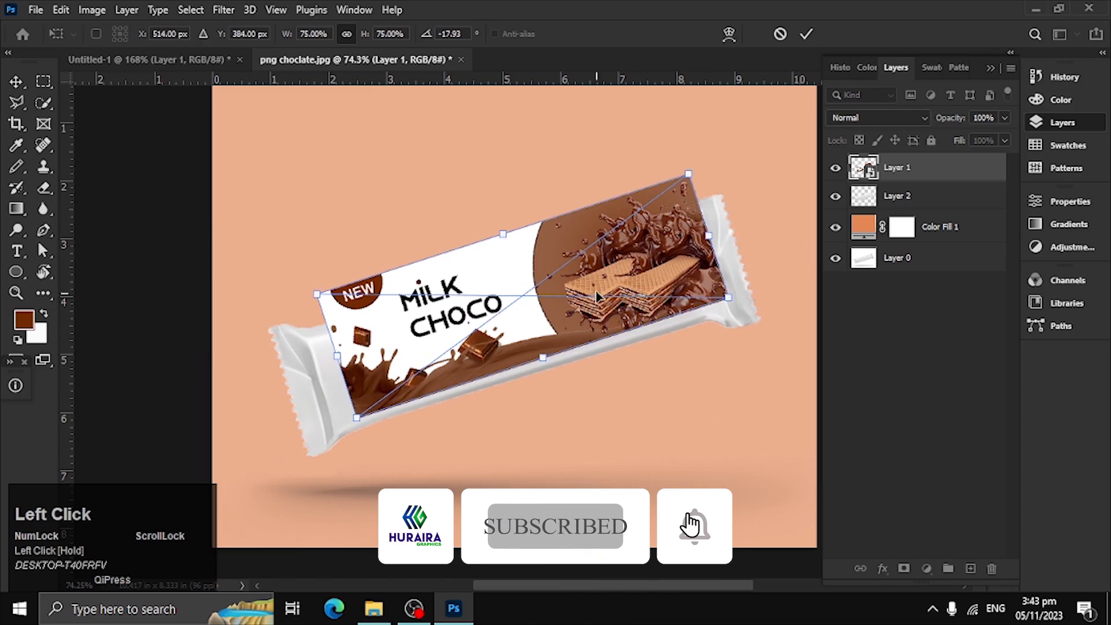
click(806, 33)
drag(600, 317, 550, 346)
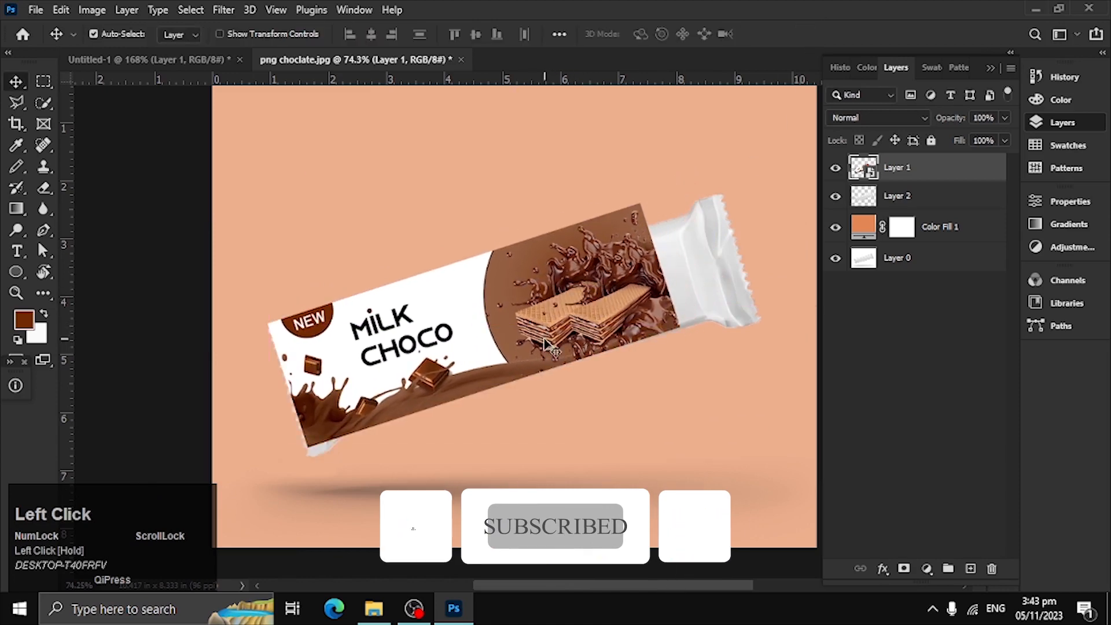
Step: Stretch the banner over the full wrapper to about 91.93% width and 80.33% height
key(ctrl+t)
drag(659, 268, 739, 261)
mouse_move(488, 240)
mouse_down()
mouse_move(504, 272)
mouse_move(501, 251)
mouse_up()
drag(737, 249, 749, 242)
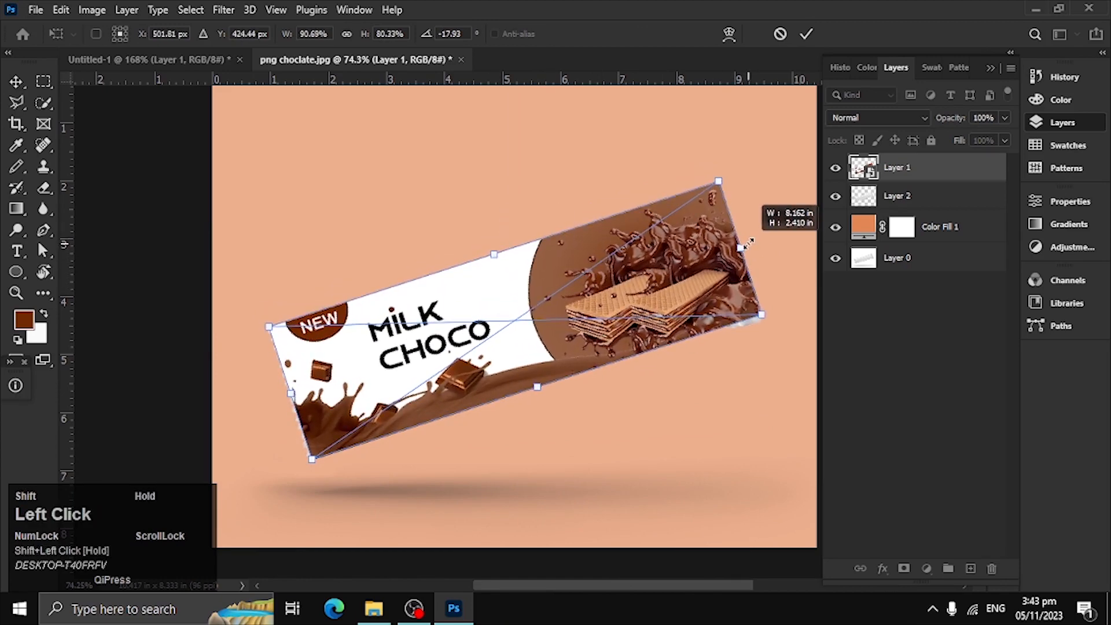
drag(291, 393, 285, 394)
click(806, 33)
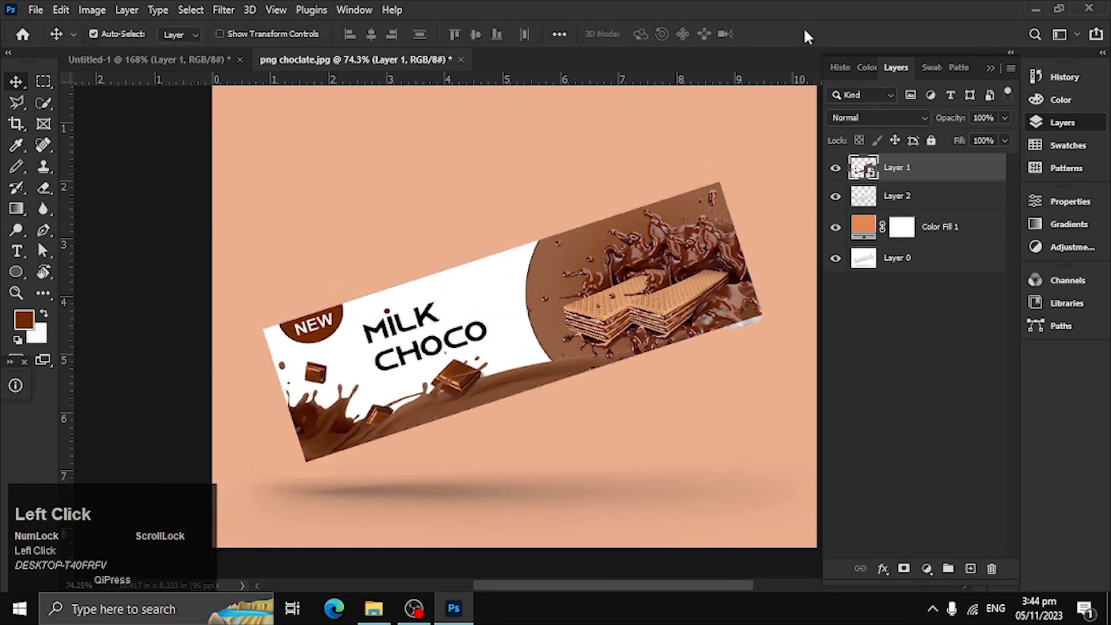
Step: Rotate the banner to -16.52°, reposition it over the wrapper and reduce its height to about 77.18%
ctrl+click(864, 168)
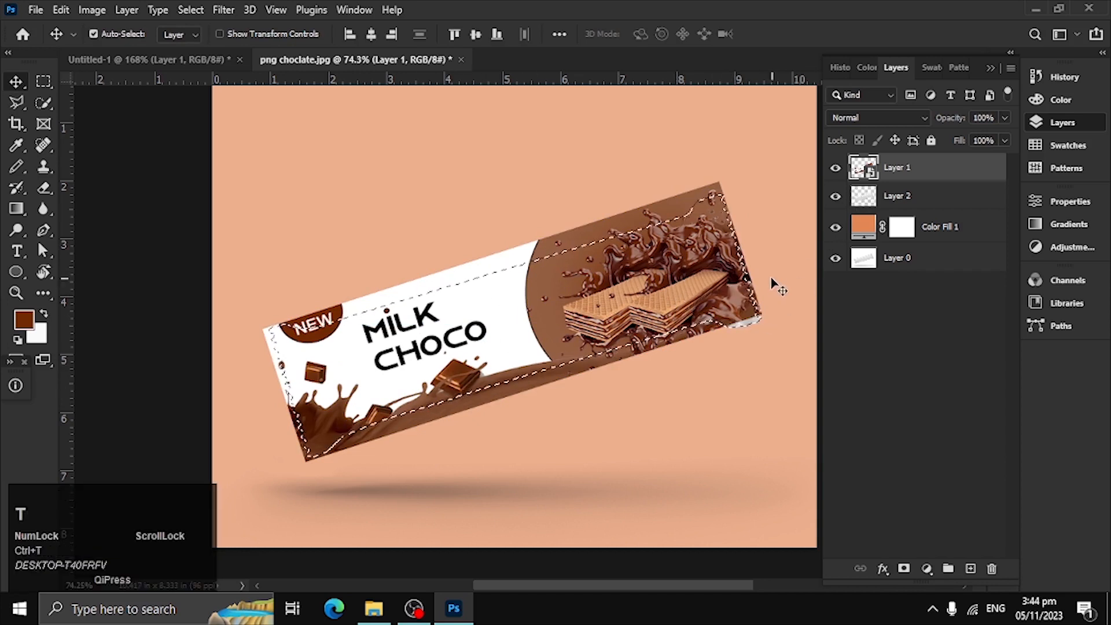
key(ctrl+d)
key(ctrl+t)
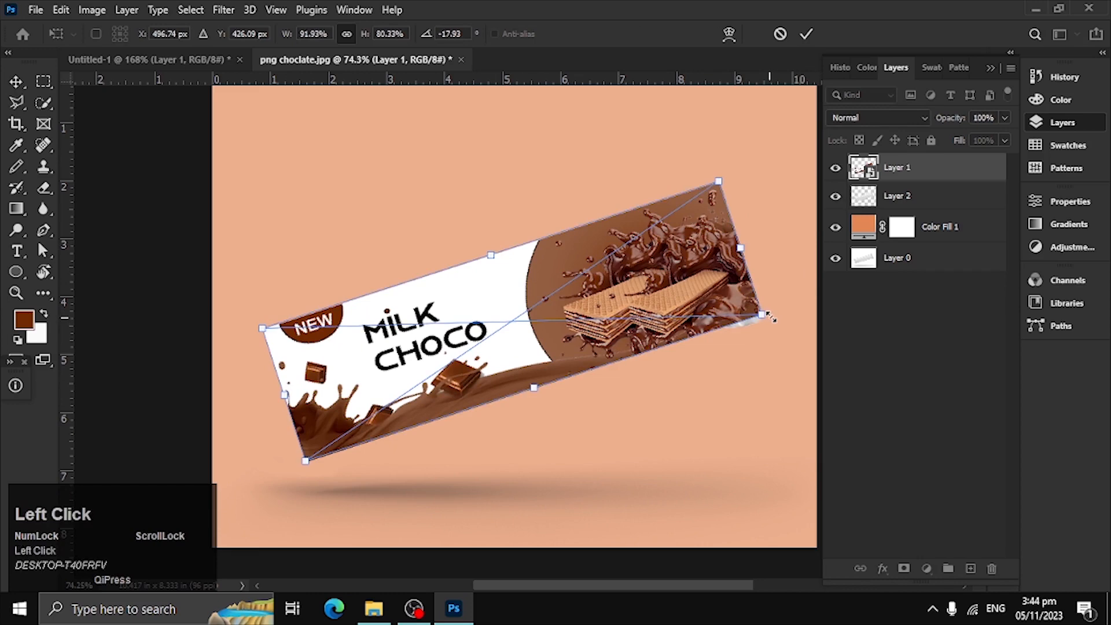
drag(777, 322, 761, 325)
drag(677, 316, 679, 319)
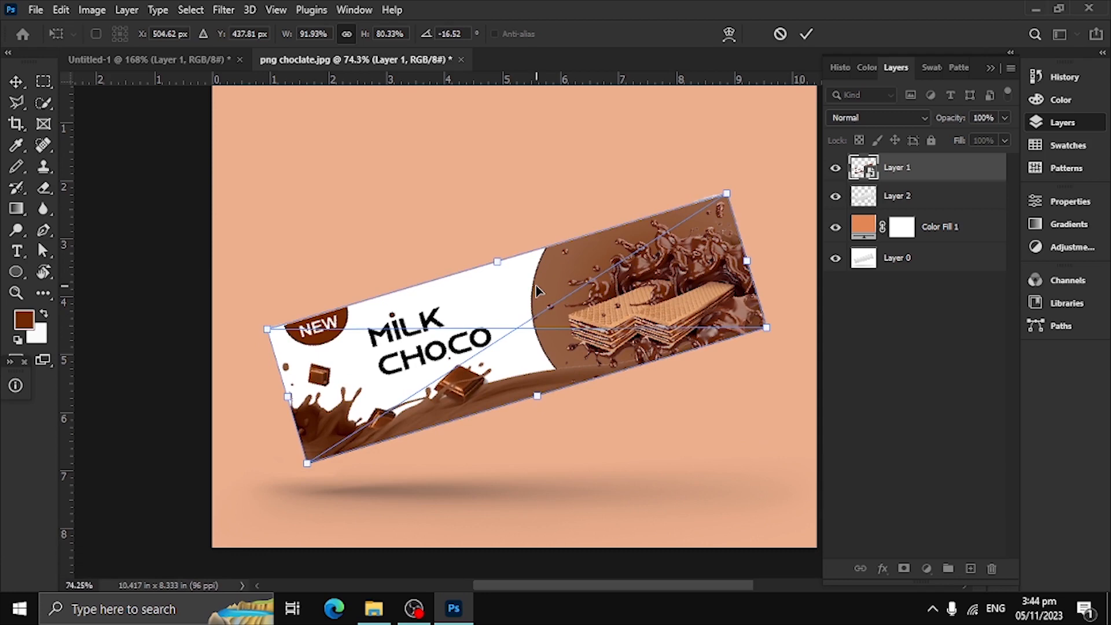
mouse_move(537, 396)
mouse_down()
mouse_move(529, 365)
mouse_move(530, 405)
mouse_move(539, 389)
mouse_move(547, 397)
mouse_up()
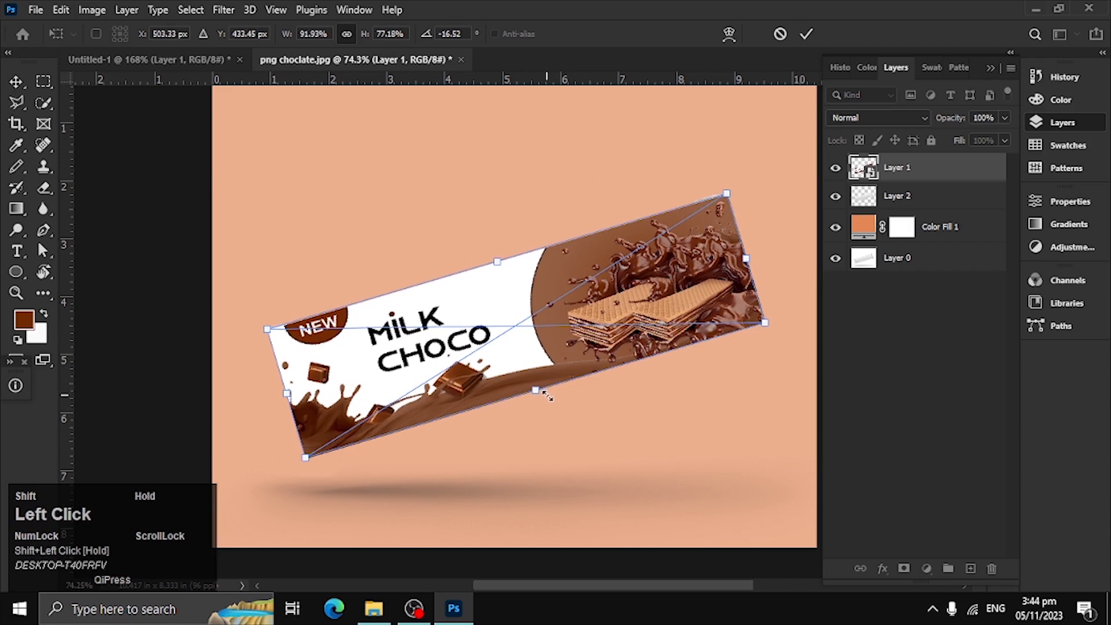
key(ctrl)
click(807, 34)
Step: Clip the banner on Layer 1 to the wrapper on Layer 2 and place a hidden duplicate of it below Layer 2
ctrl+click(866, 171)
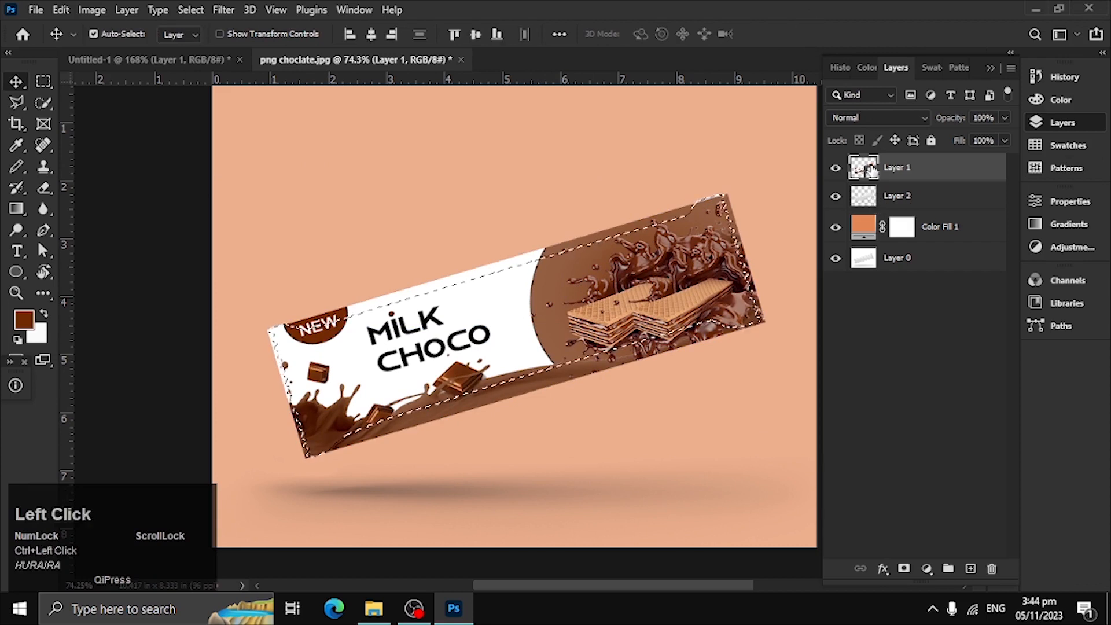
alt+click(867, 177)
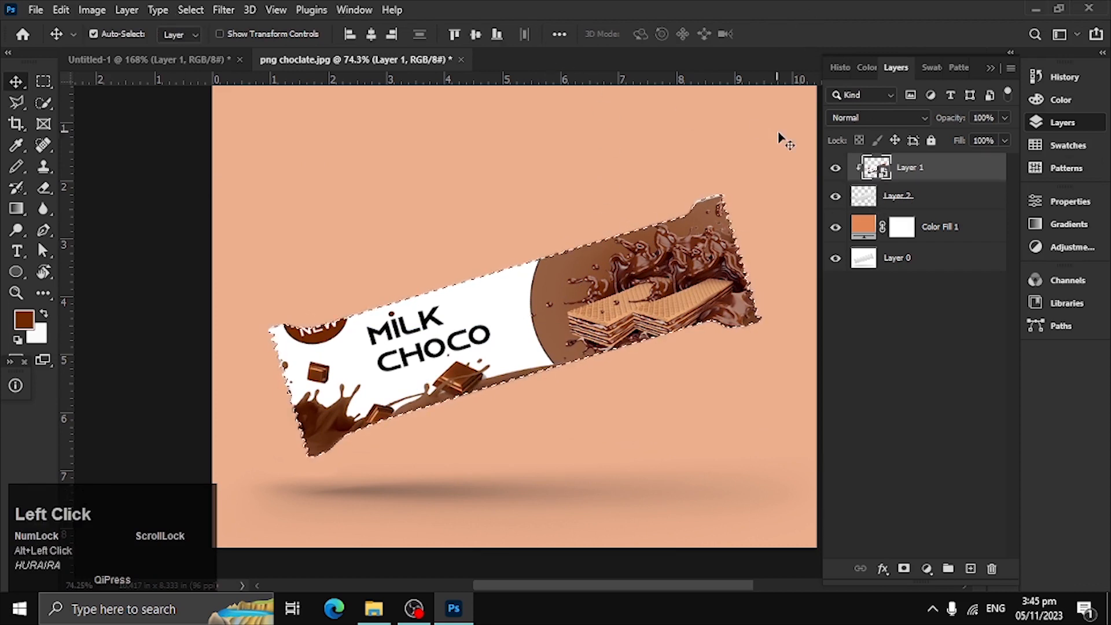
click(884, 172)
alt+drag(881, 169, 877, 210)
click(835, 225)
Step: Set the blend mode of the clipped banner on Layer 1 to Linear Burn
click(879, 170)
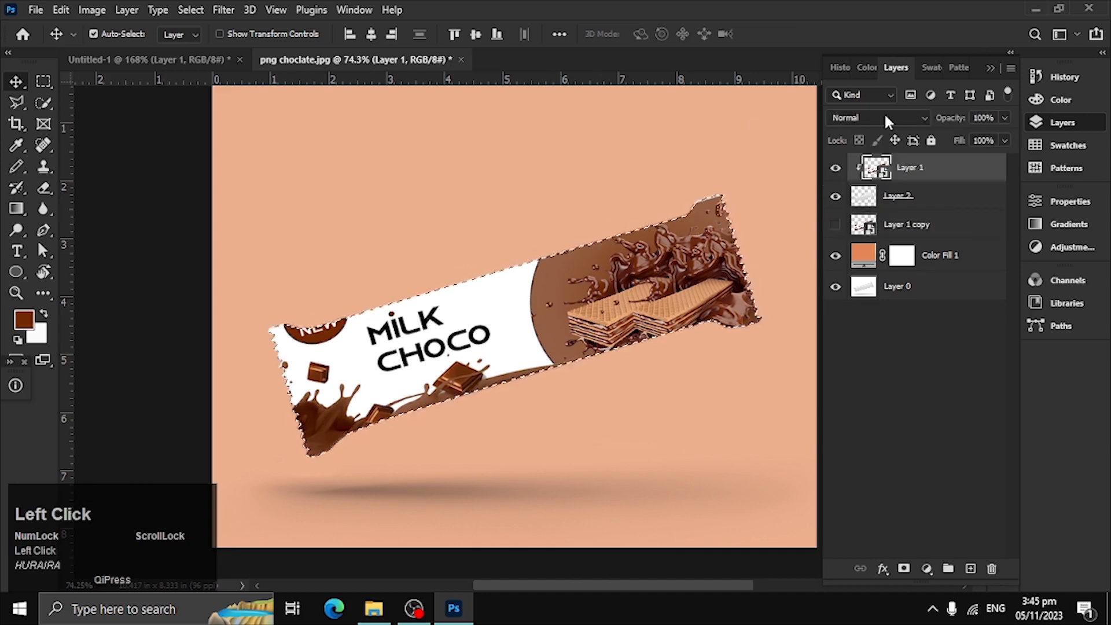
click(880, 118)
click(901, 205)
Step: Move the hidden banner copy to the top of the layer stack, keep it hidden and clear the selection
drag(869, 228, 874, 150)
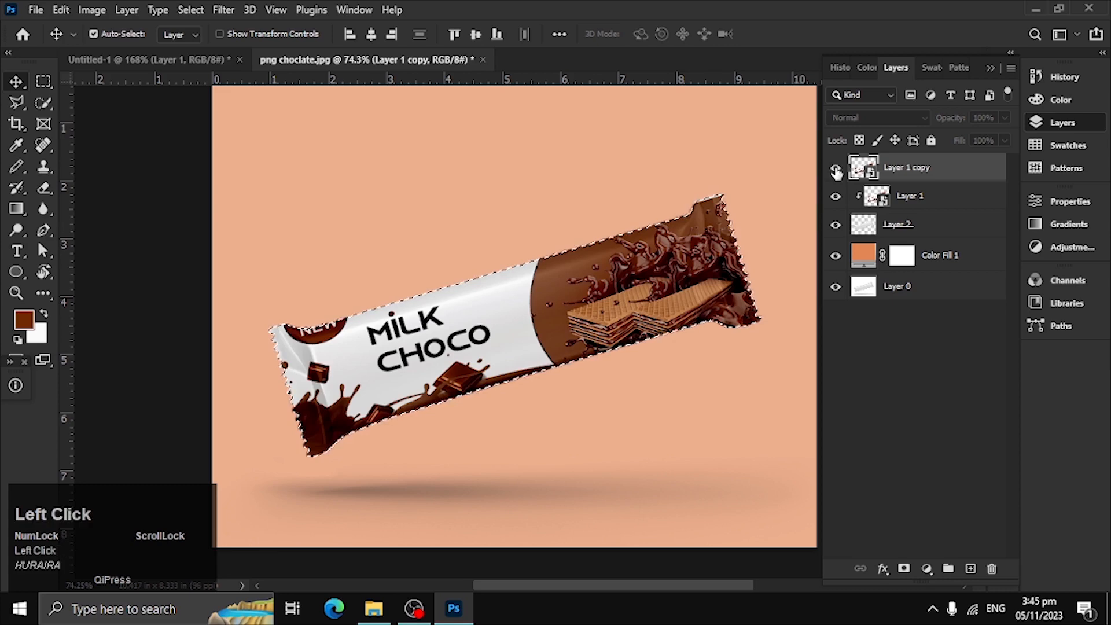
click(836, 169)
key(ctrl+z)
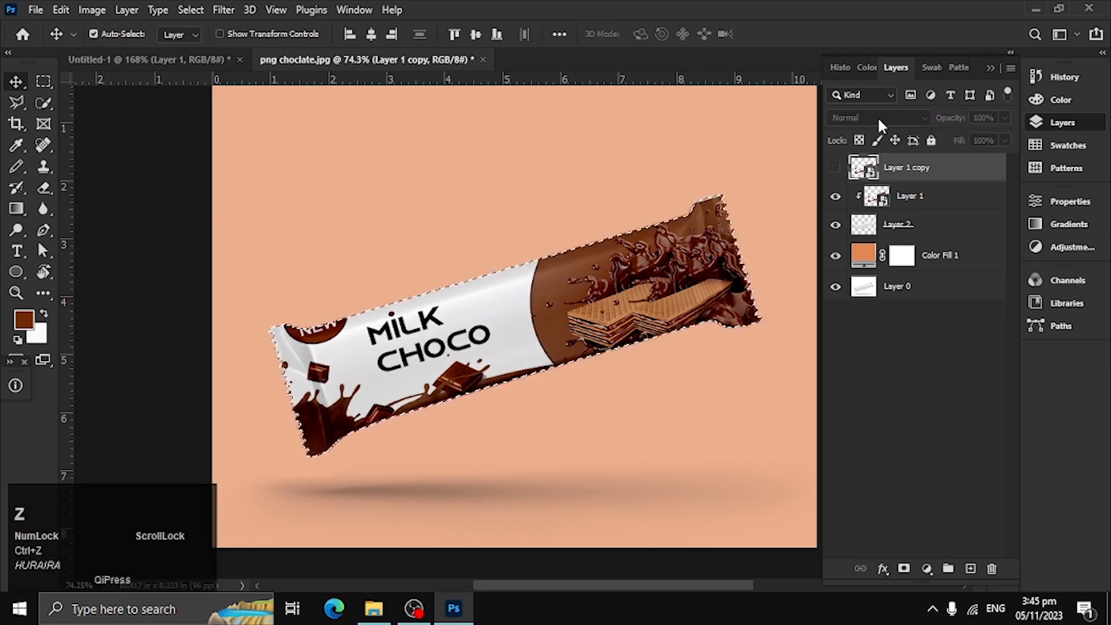
key(ctrl+d)
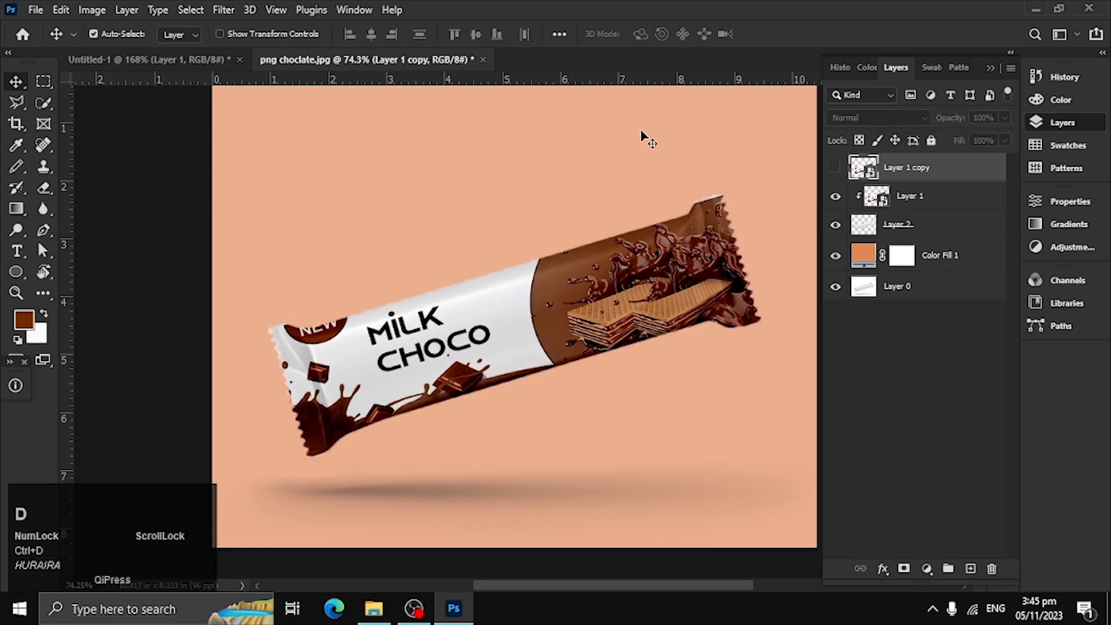